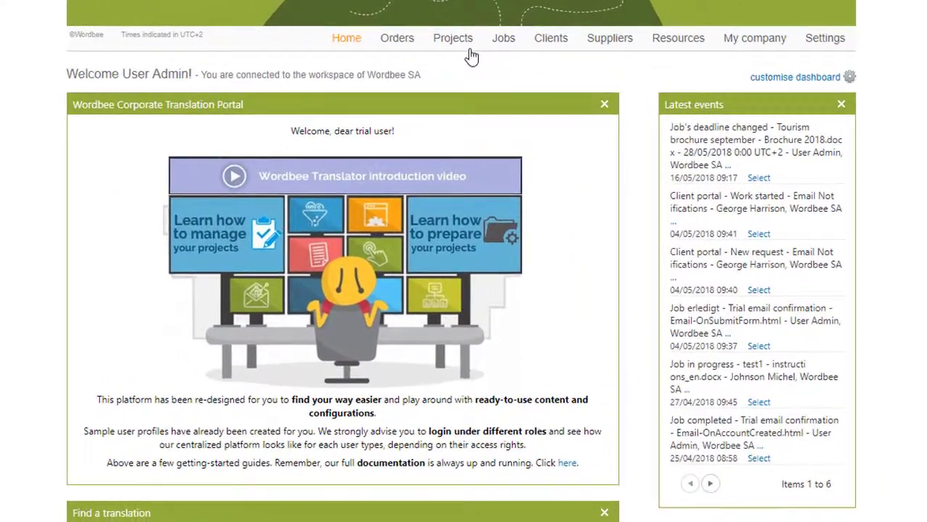
Start a new project with the reference "New translation project" and a deadline of 10/07/2018
mouse_move(462, 70)
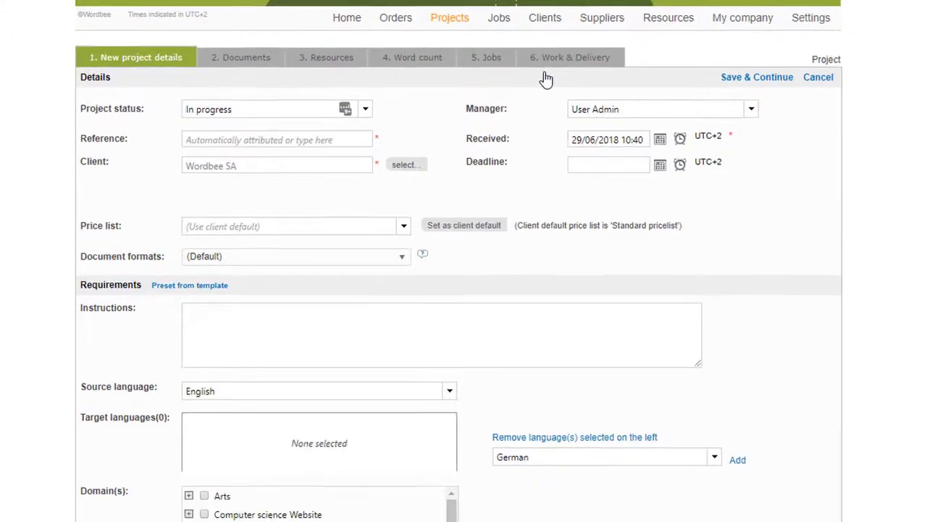
left_click(329, 136)
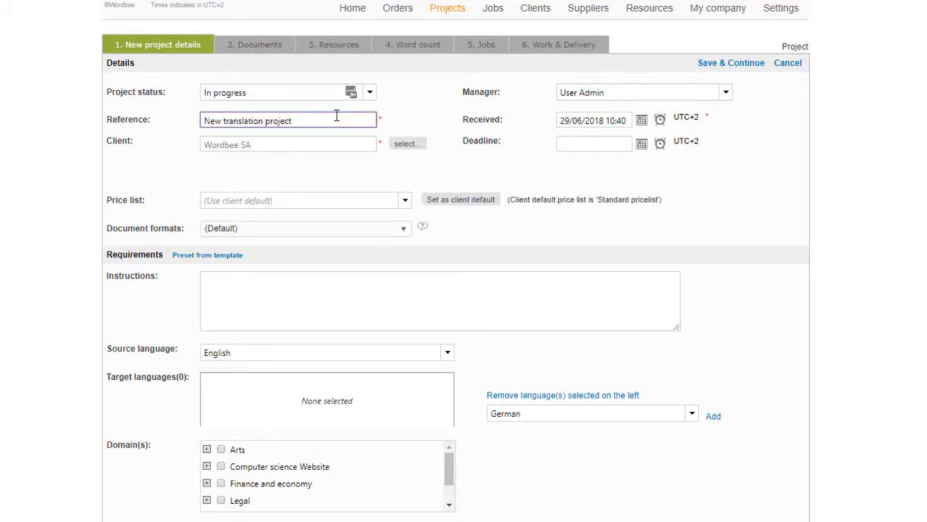
left_click(641, 144)
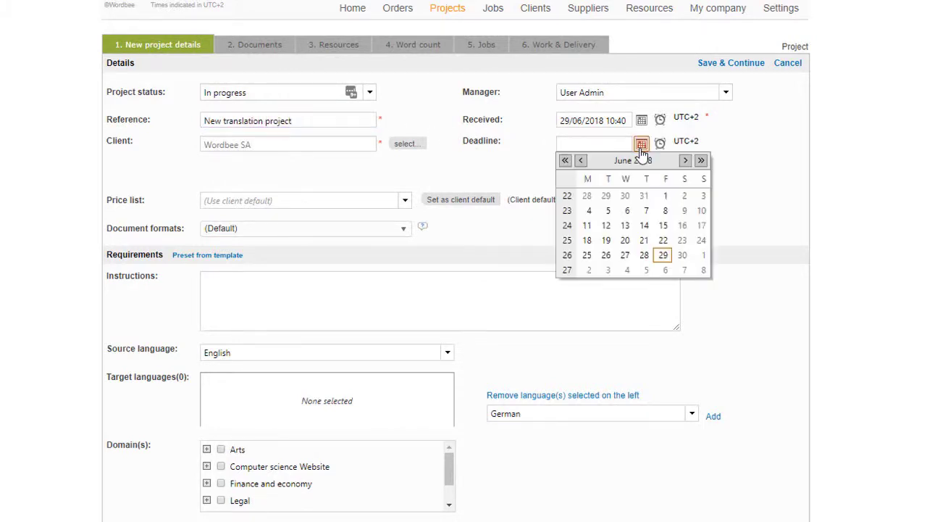
left_click(683, 161)
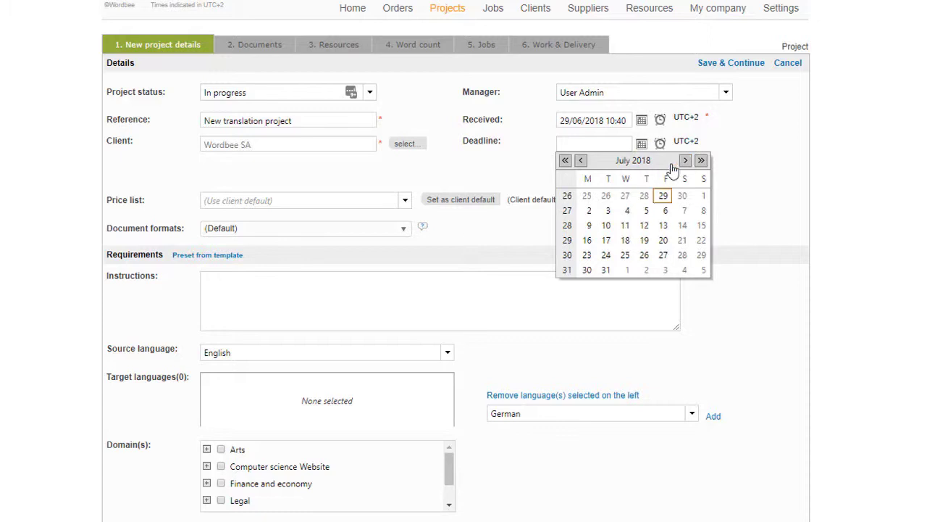
left_click(603, 228)
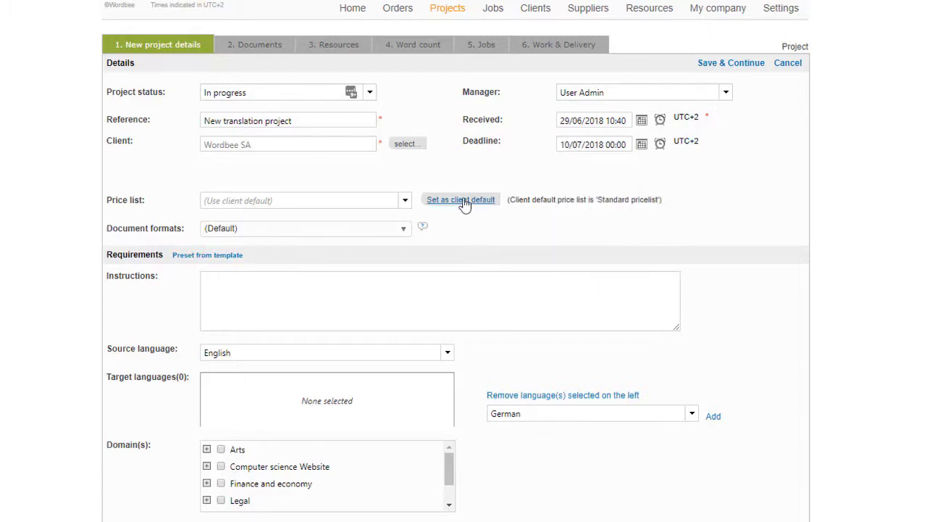
Assign the Standard pricelist to the project and add French as a target language
left_click(405, 200)
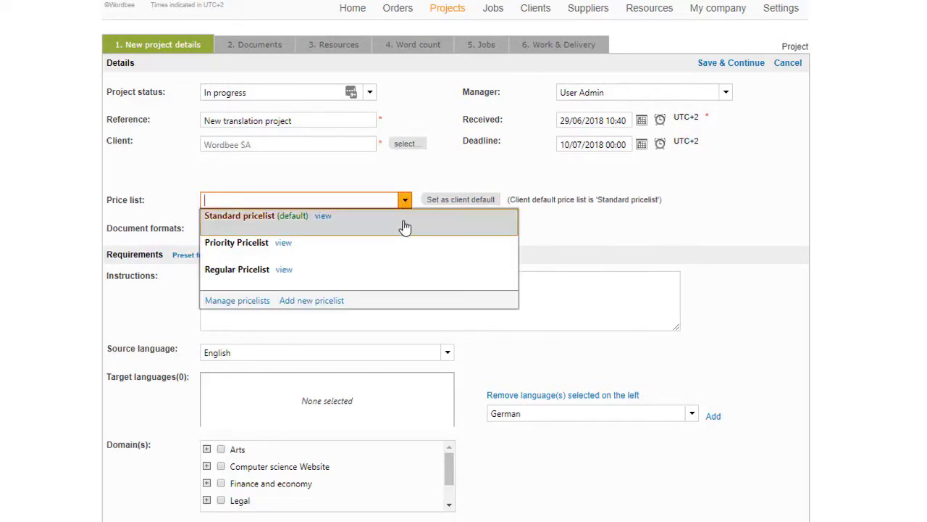
left_click(405, 227)
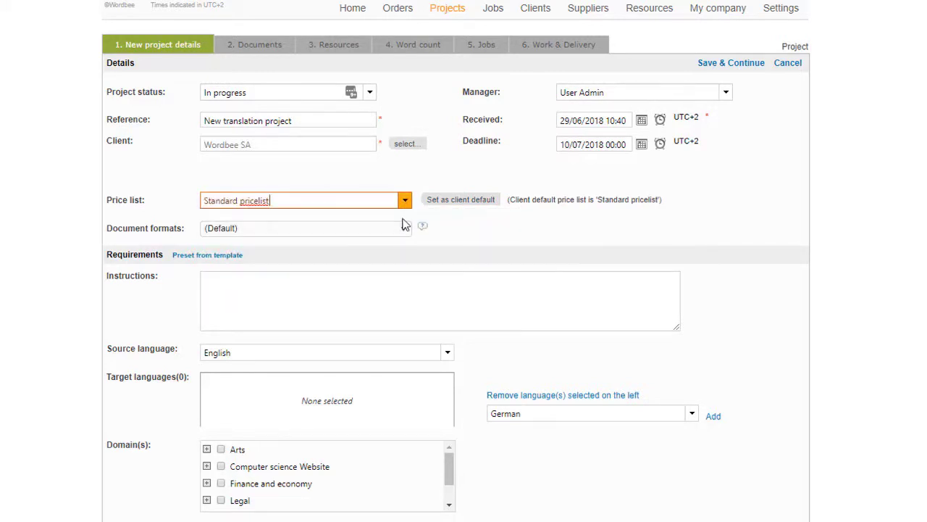
scroll(732, 311, "down", 2)
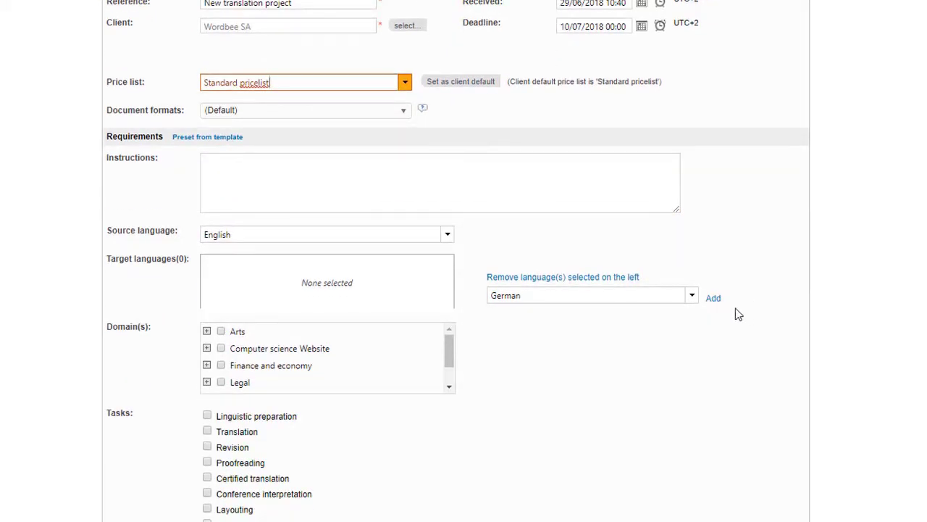
left_click(692, 298)
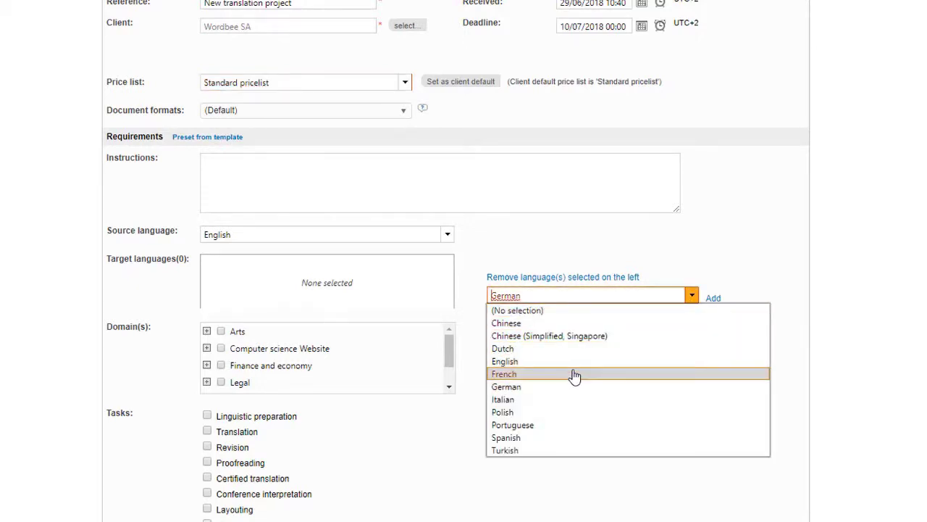
left_click(576, 375)
left_click(713, 300)
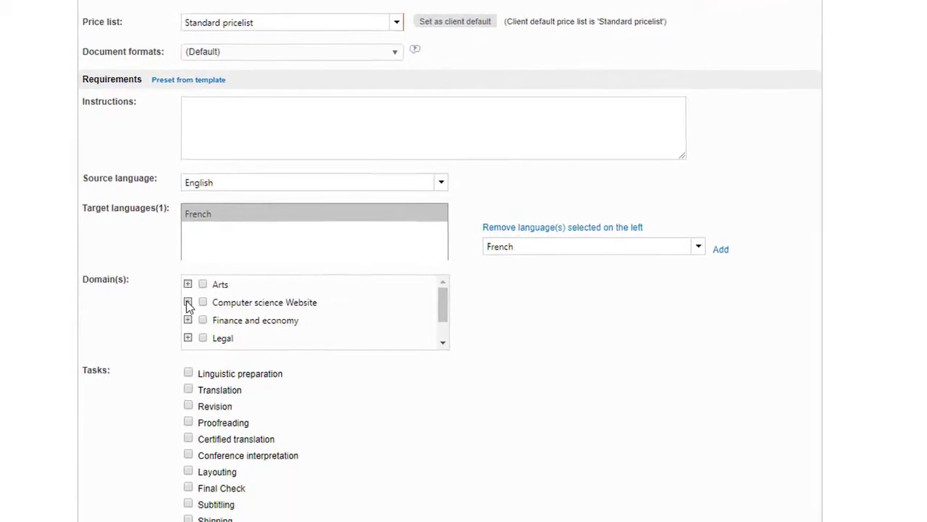
Choose the Software localization domain under Computer science Website and the Translation task, then save the project details
left_click(195, 320)
left_click_drag(432, 244, 433, 246)
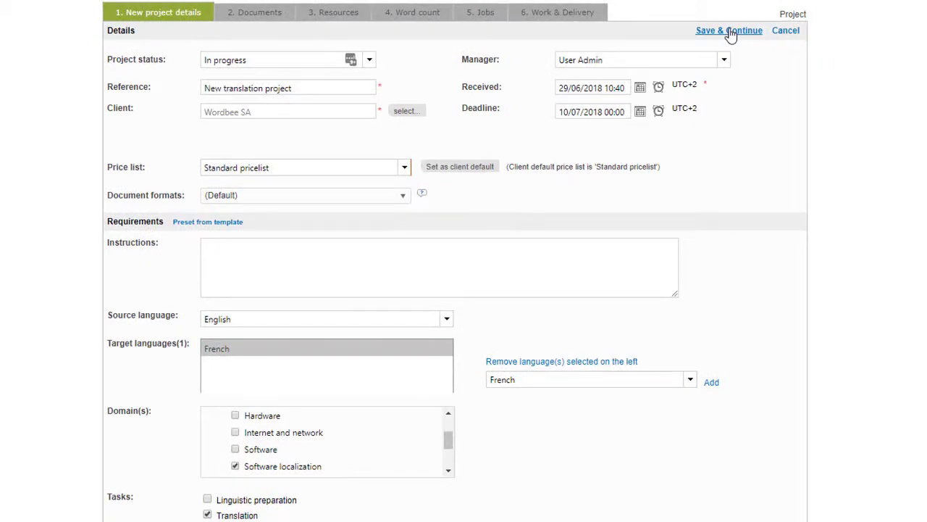
left_click(730, 32)
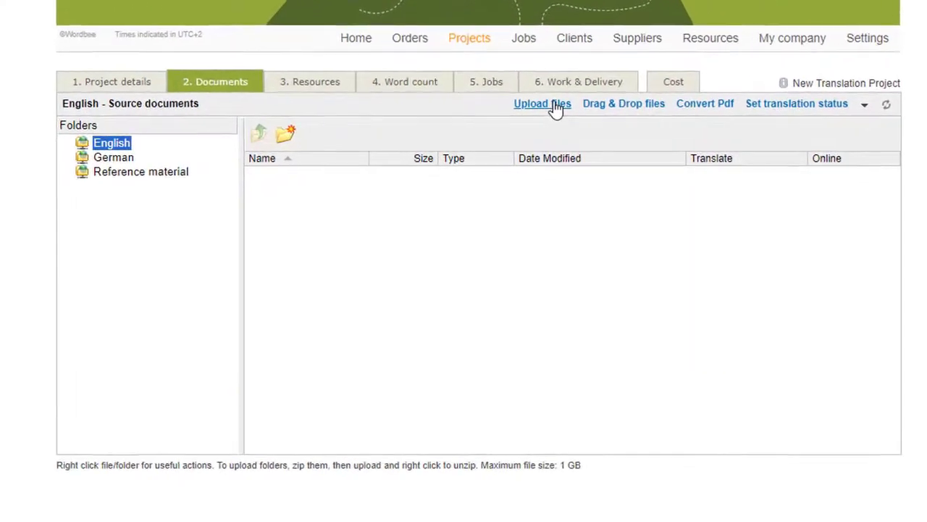
Upload Translation file.docx from the Documents folder to the project's English source documents
left_click(556, 106)
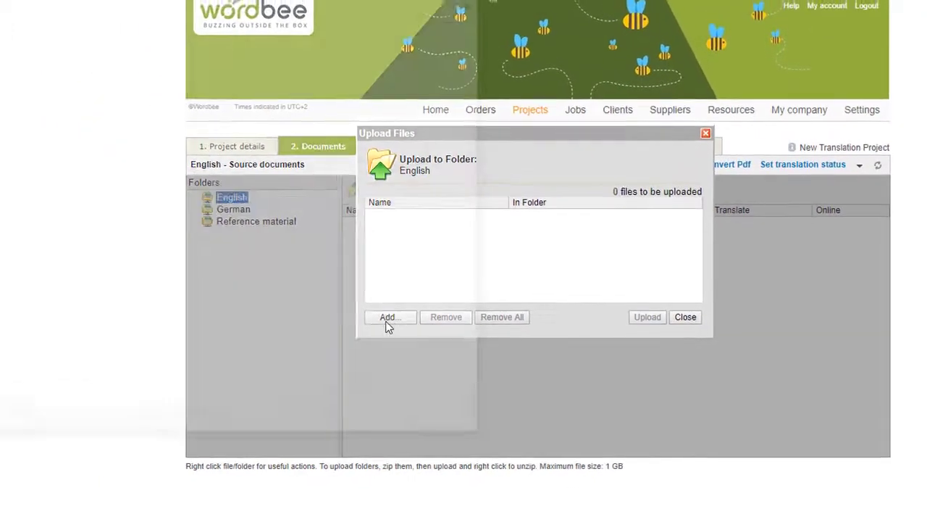
left_click(360, 310)
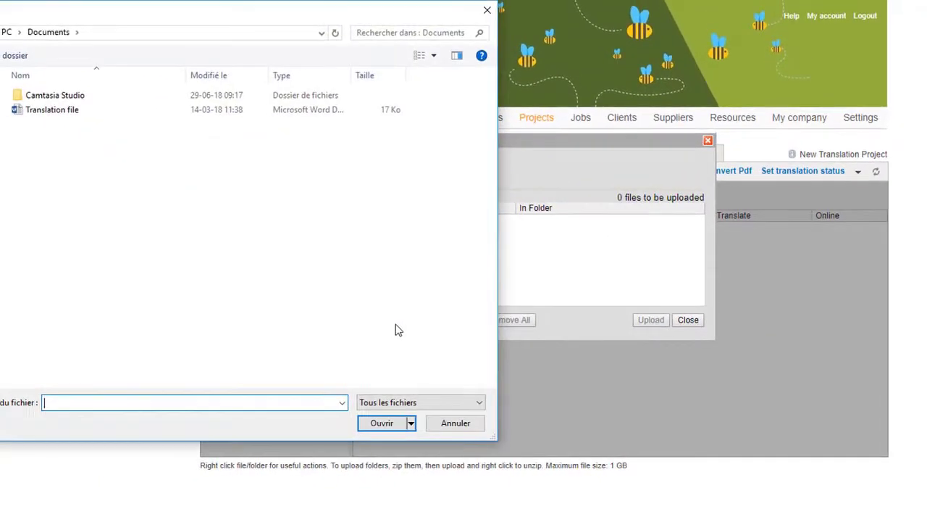
double_click(194, 111)
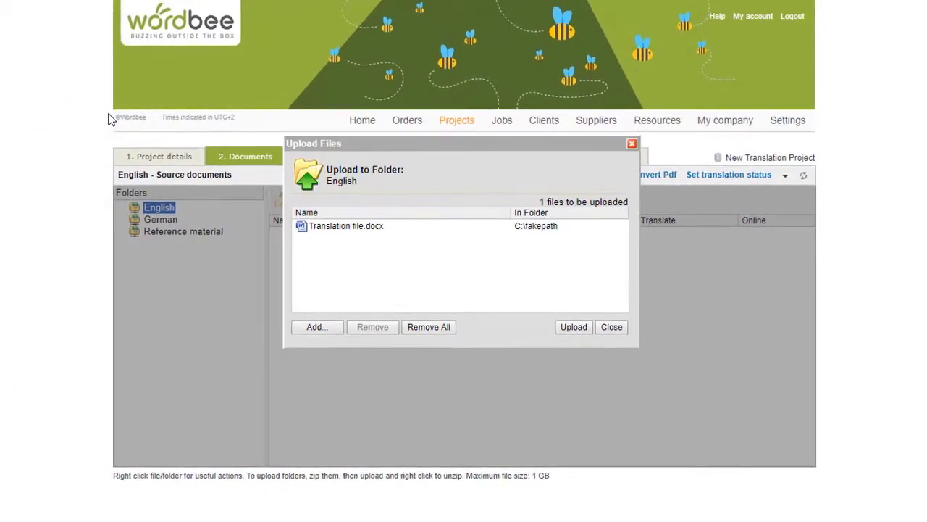
left_click(571, 328)
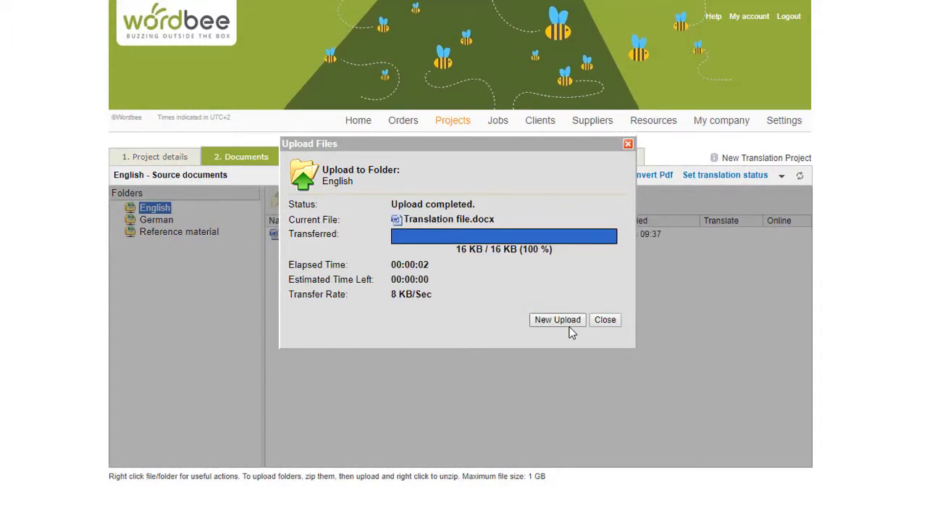
left_click(605, 321)
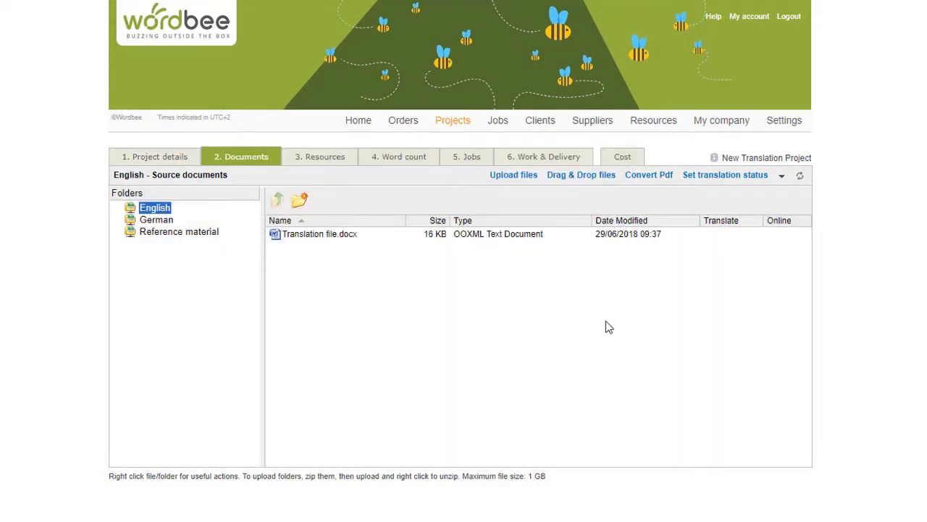
Mark Translation file.docx for online translation, keeping the !Default Microsoft Word text extraction rules
left_click(395, 235)
right_click(377, 187)
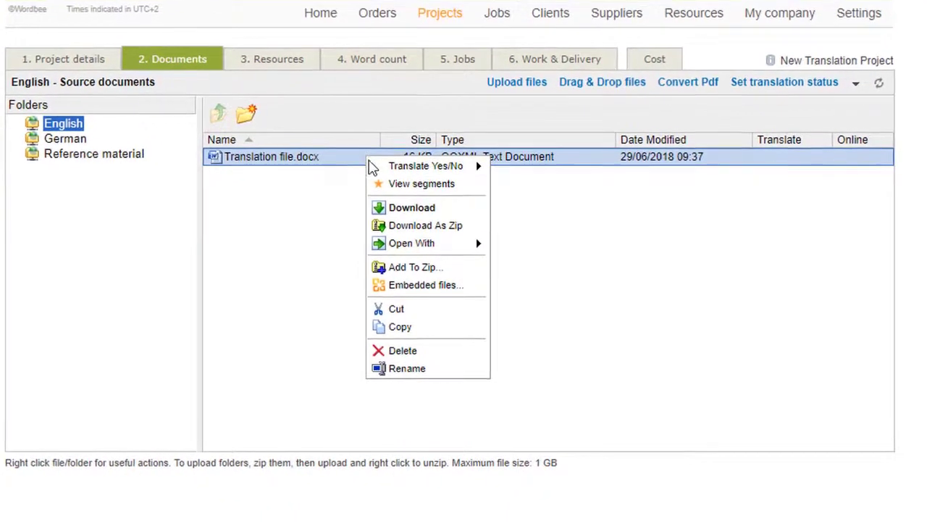
mouse_move(432, 194)
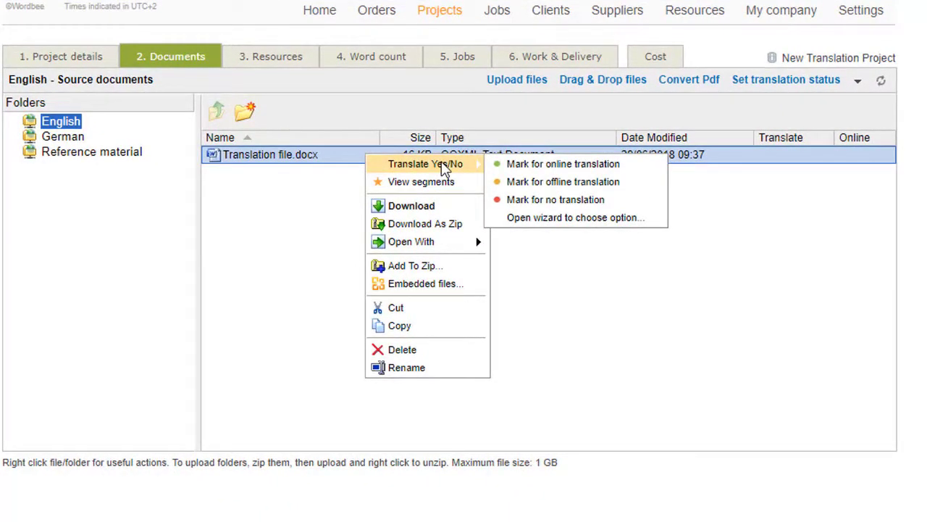
left_click(641, 171)
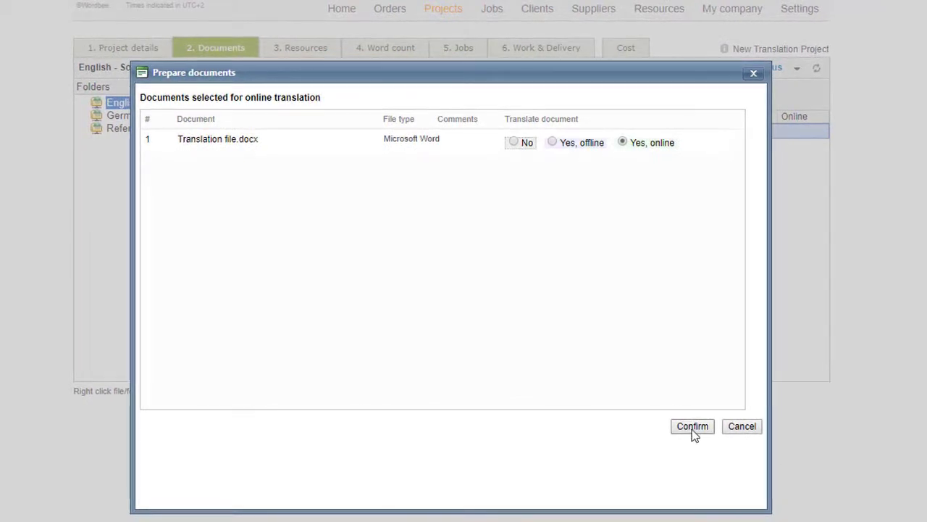
left_click(692, 427)
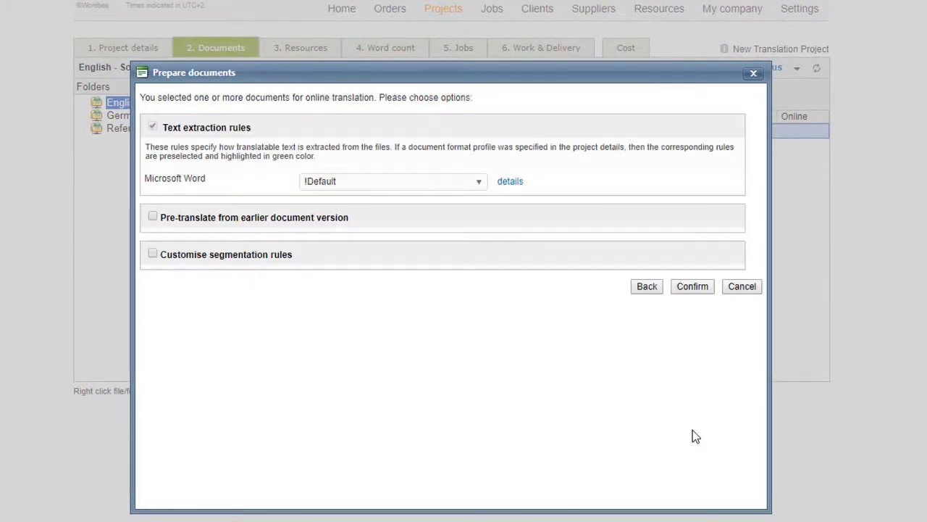
left_click(692, 287)
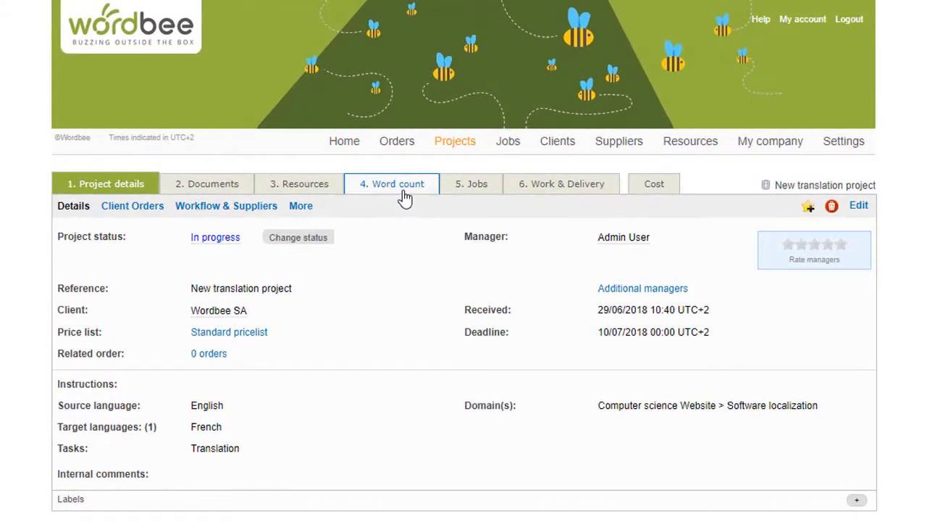
Run the French word count on Translation file.docx with the Default for Standard Pricelist profile, leveraging project memory from the ticked document only
left_click(404, 193)
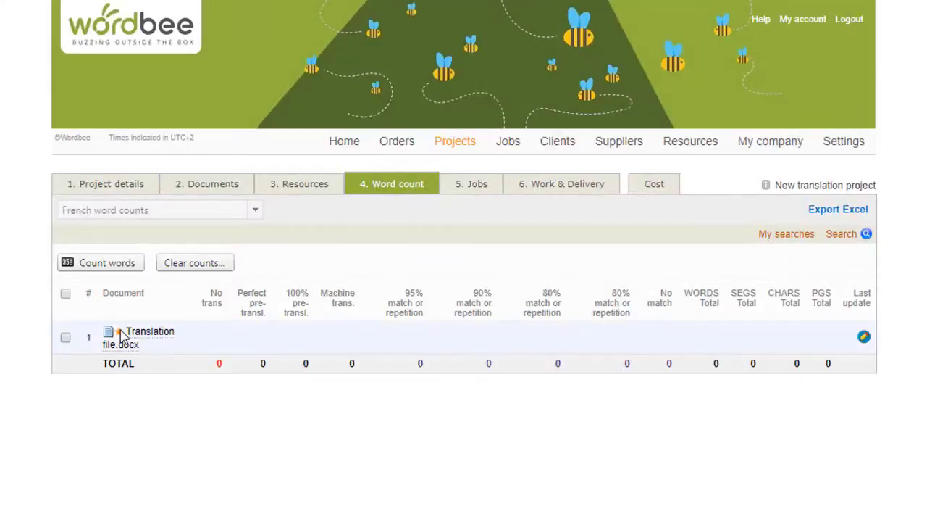
left_click(65, 338)
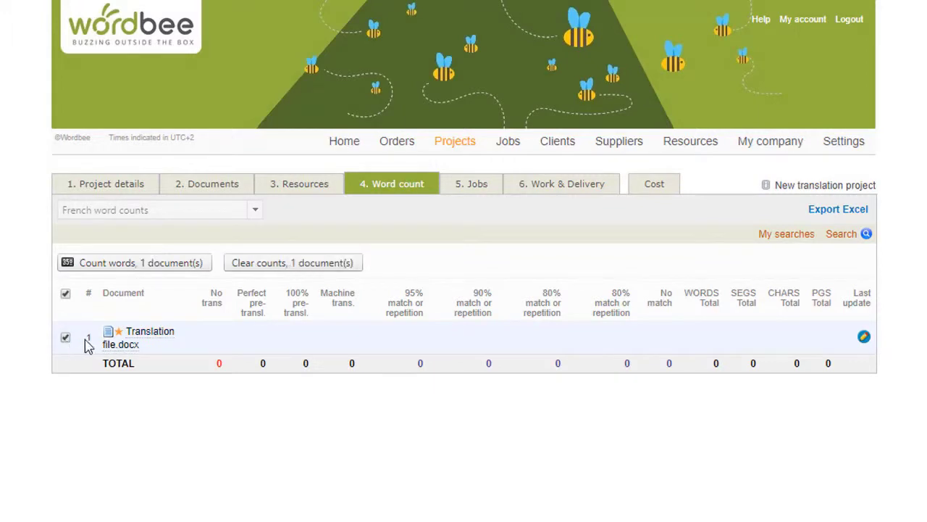
left_click(172, 265)
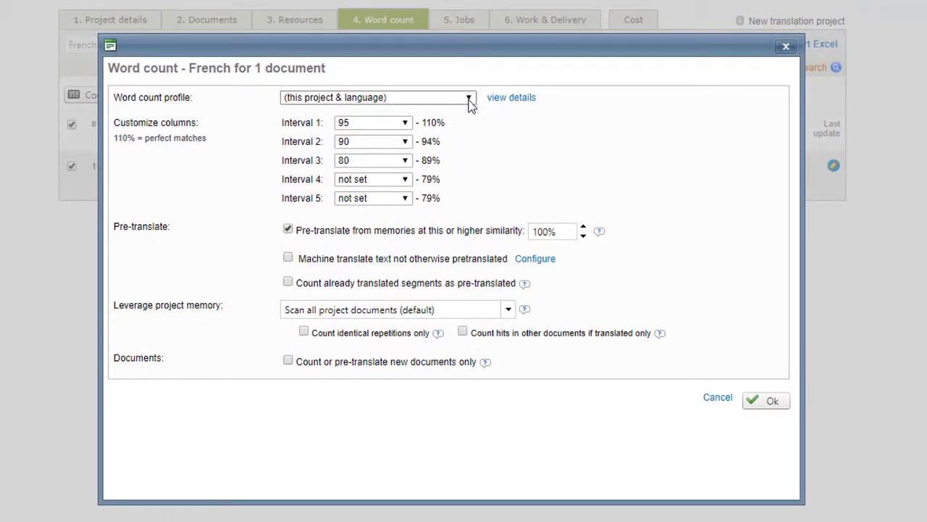
left_click(468, 103)
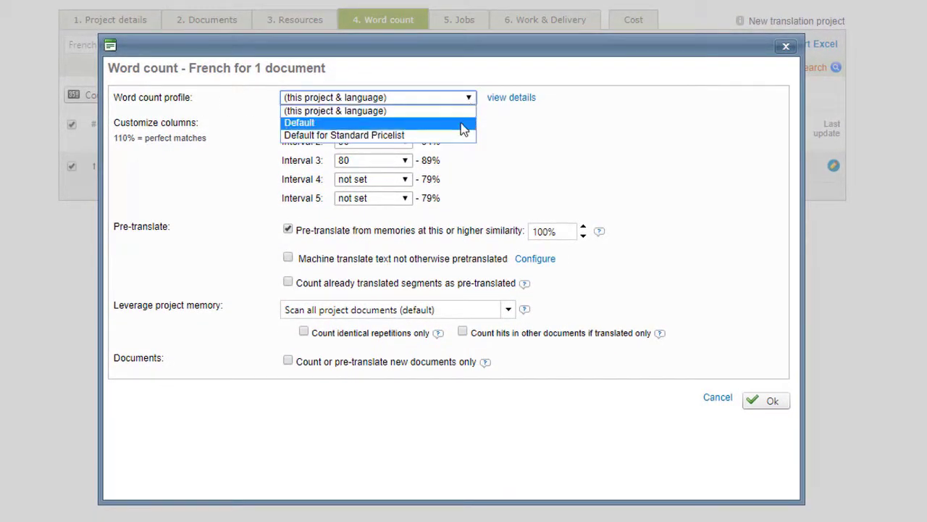
left_click(459, 139)
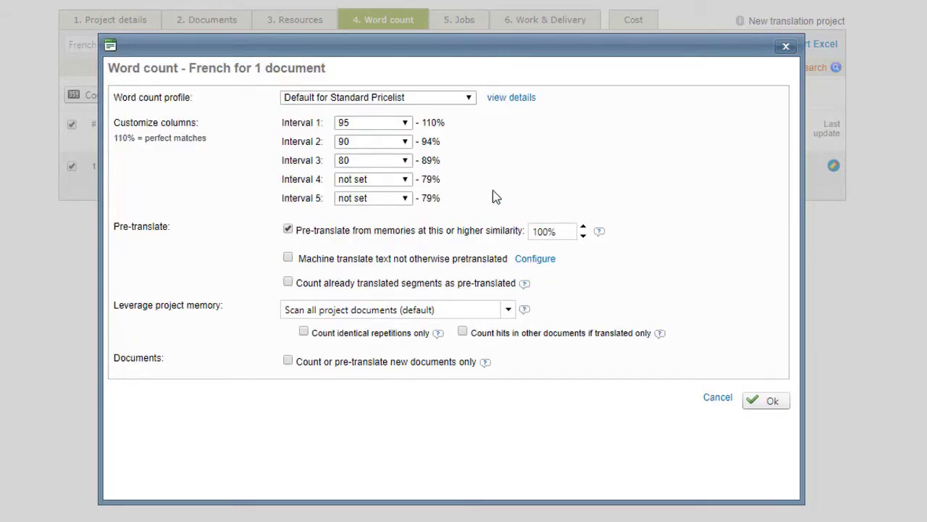
left_click(508, 309)
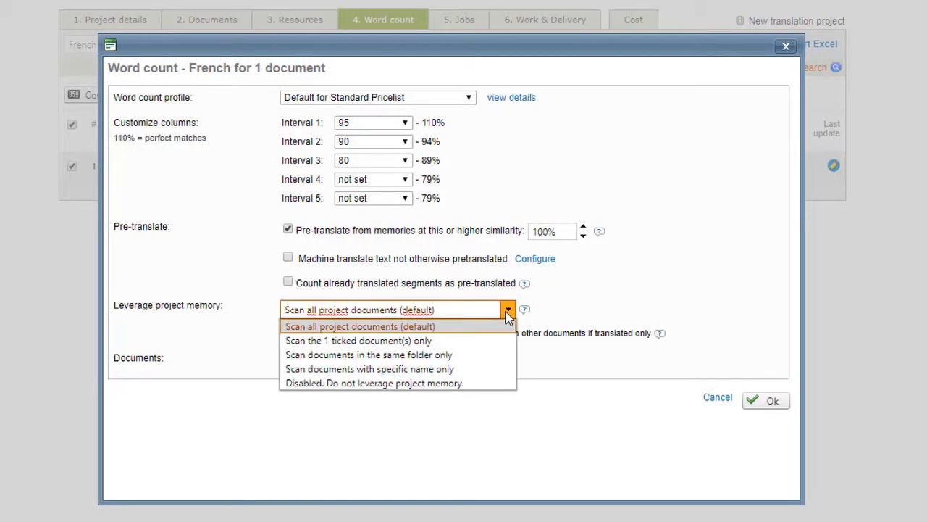
left_click(447, 341)
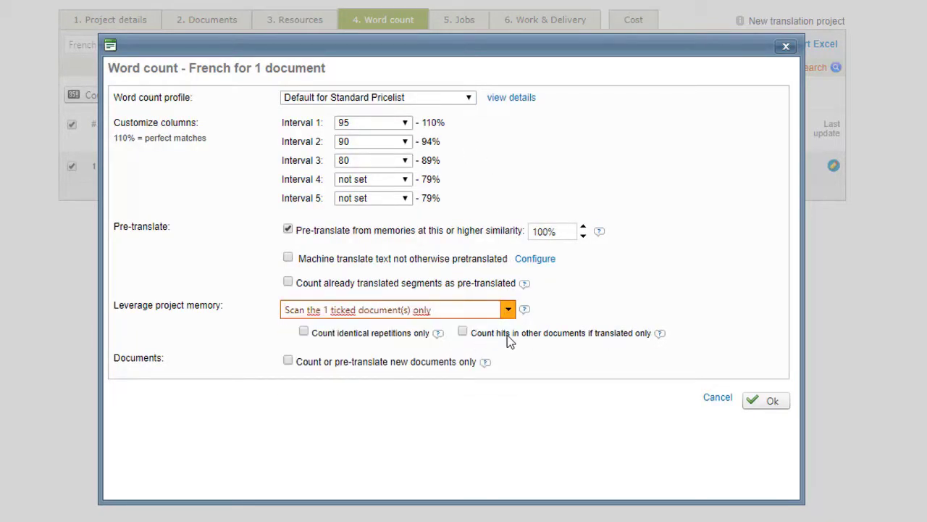
left_click(716, 316)
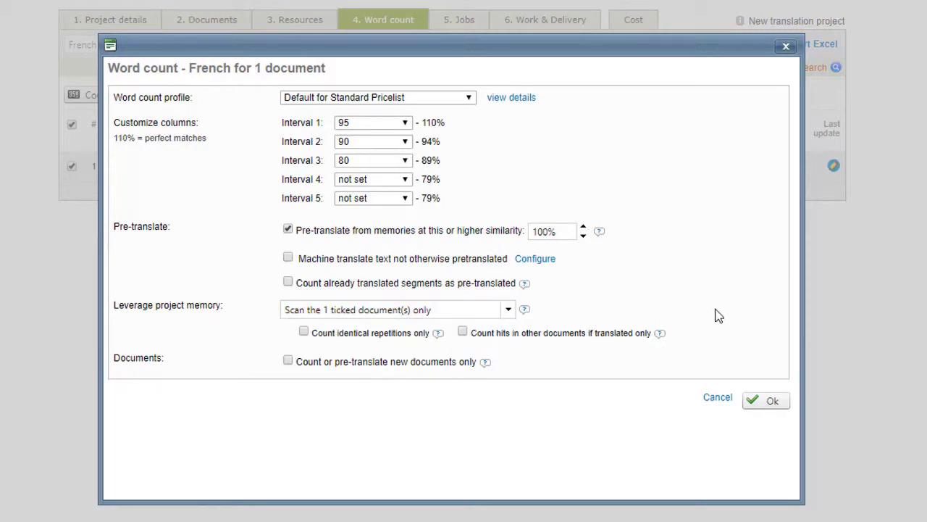
left_click(768, 402)
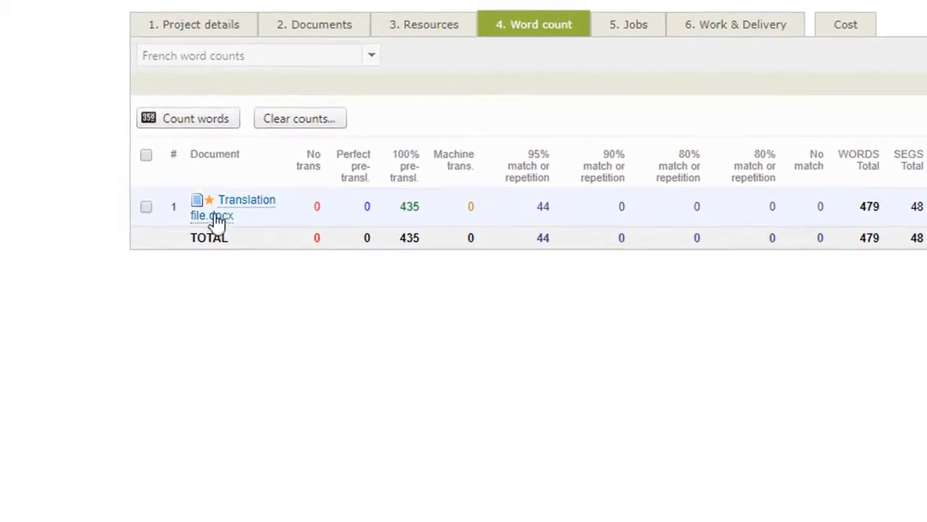
Examine the detailed word and character counts of Translation file.docx
mouse_move(221, 223)
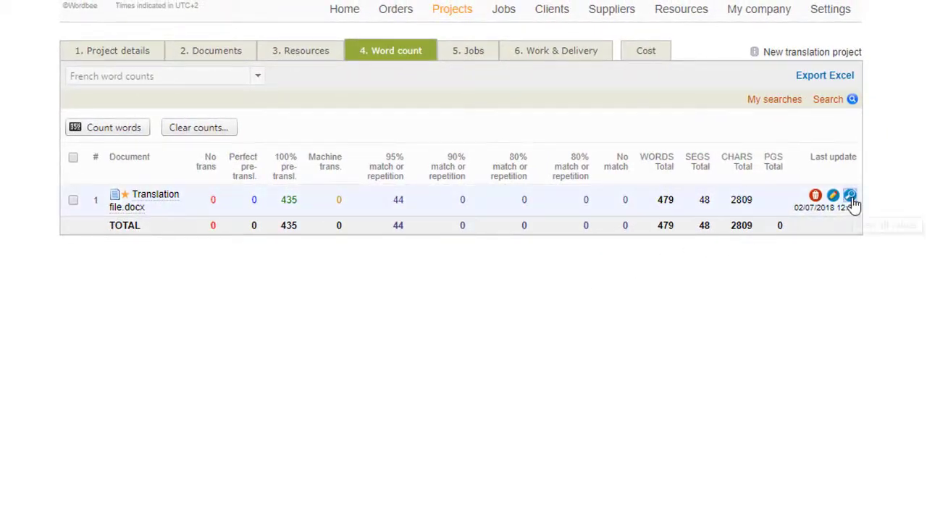
left_click(851, 199)
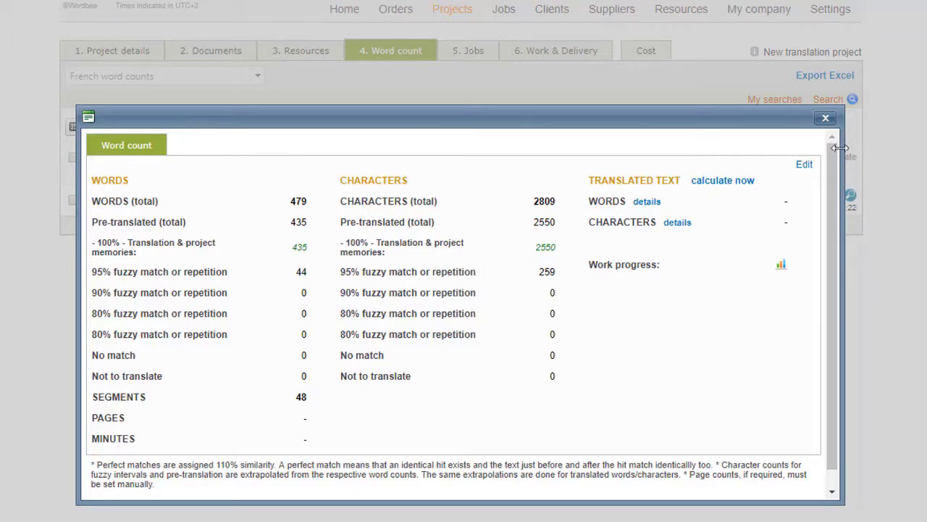
left_click(825, 118)
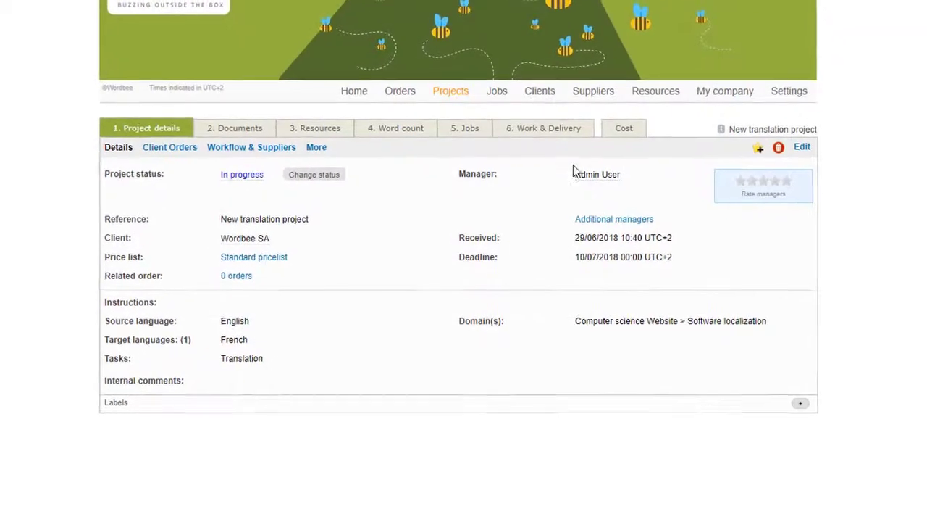
Create a job named Translation job with the Translation task, deadline 06/07/2018 00:00, covering Translation file.docx
left_click(482, 130)
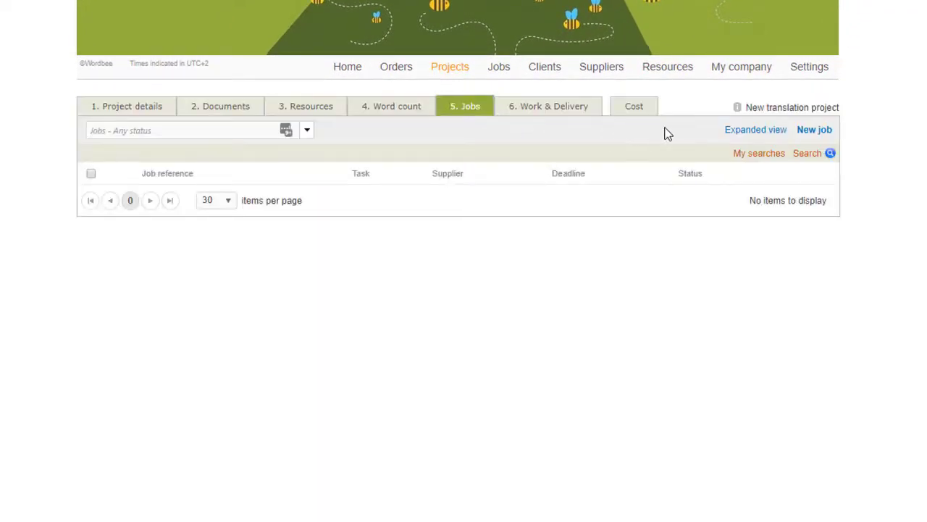
left_click(814, 130)
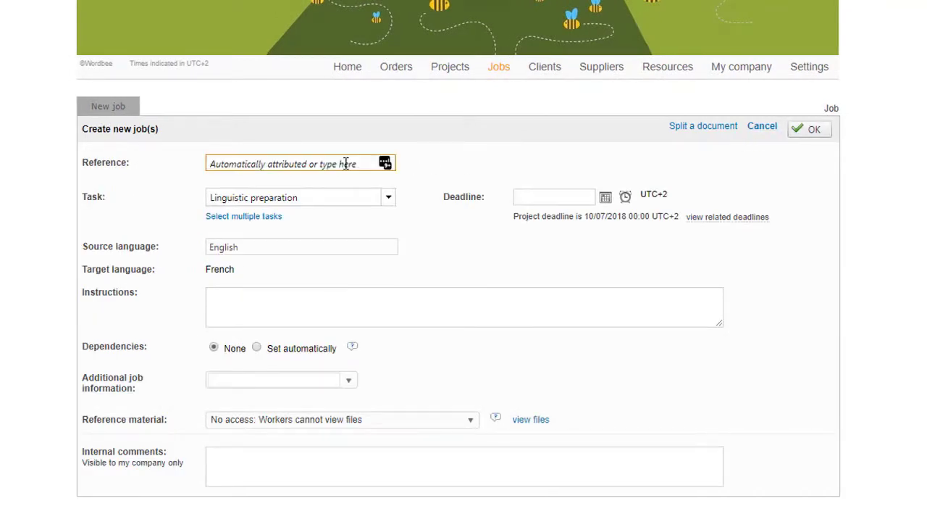
left_click(345, 163)
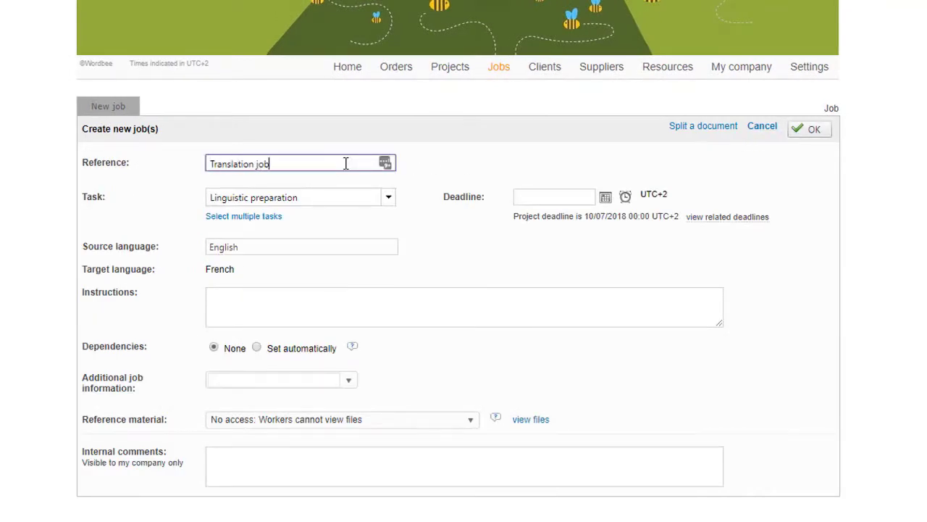
left_click(384, 196)
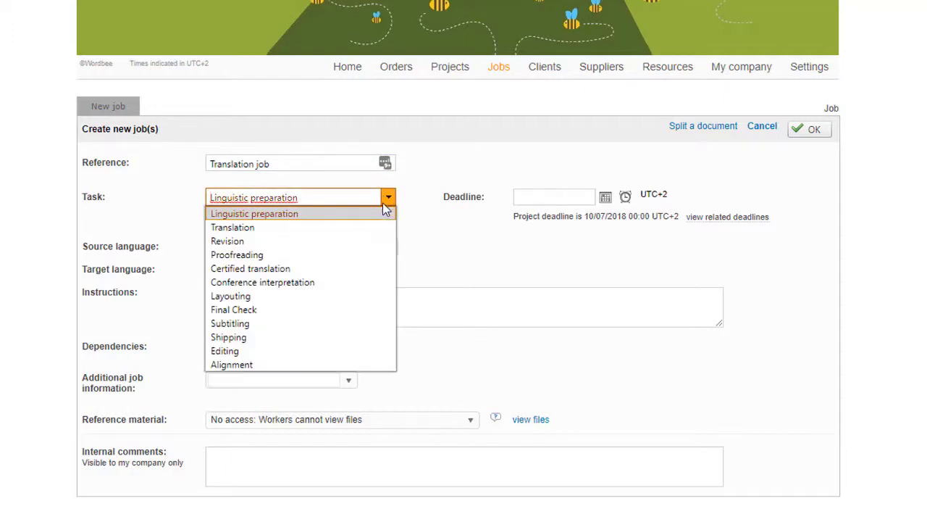
left_click(380, 228)
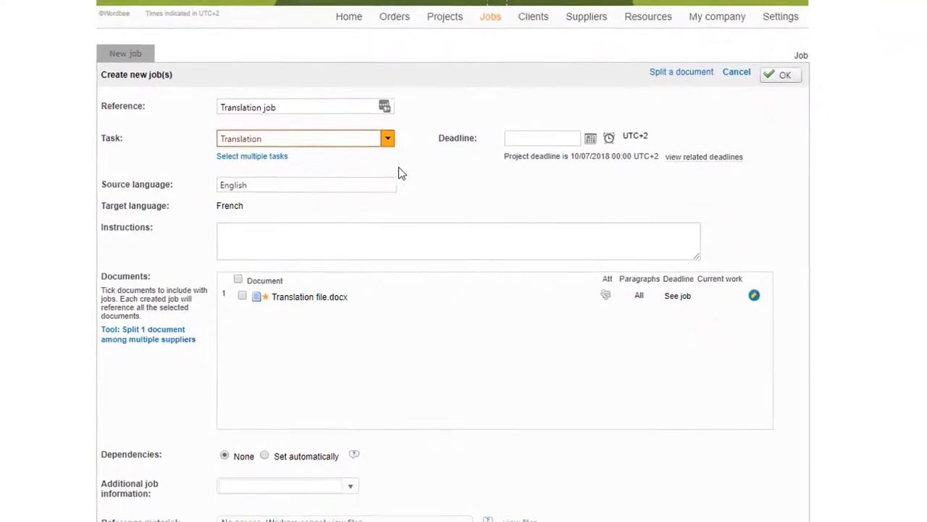
left_click(585, 107)
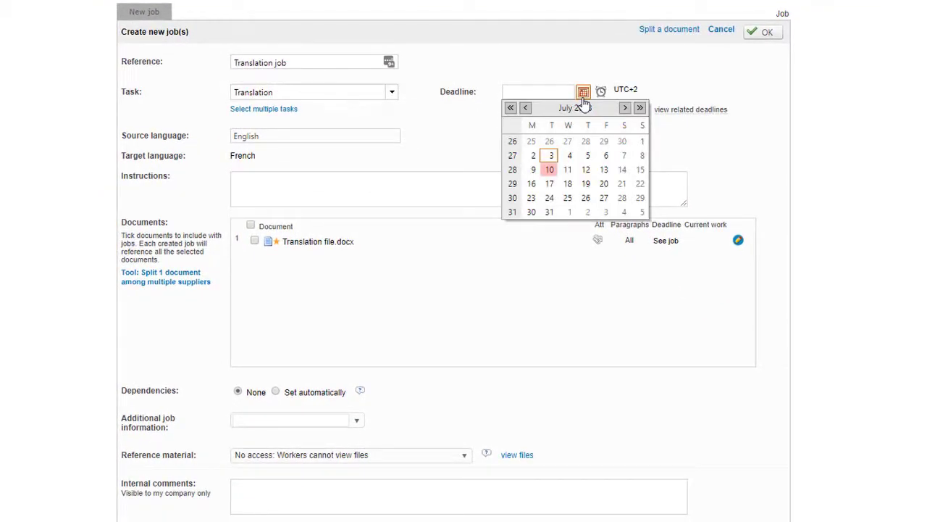
left_click(607, 156)
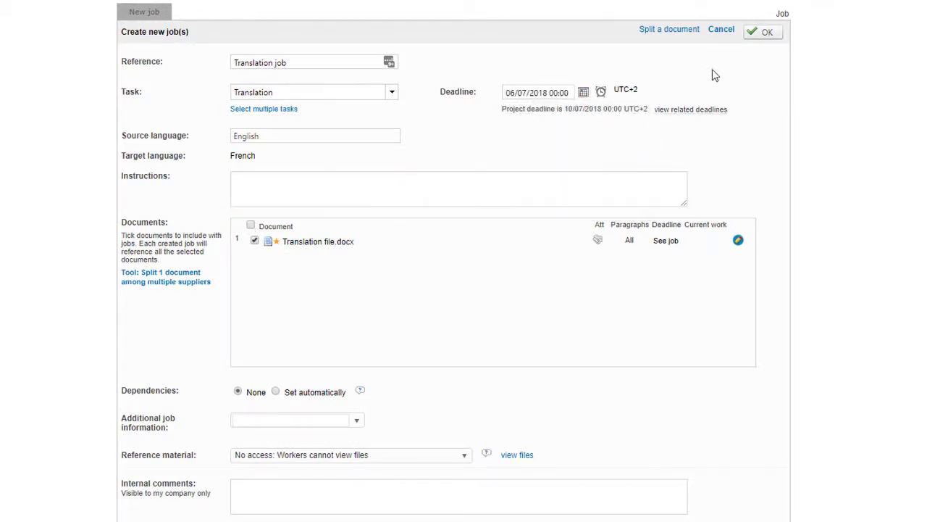
left_click(746, 35)
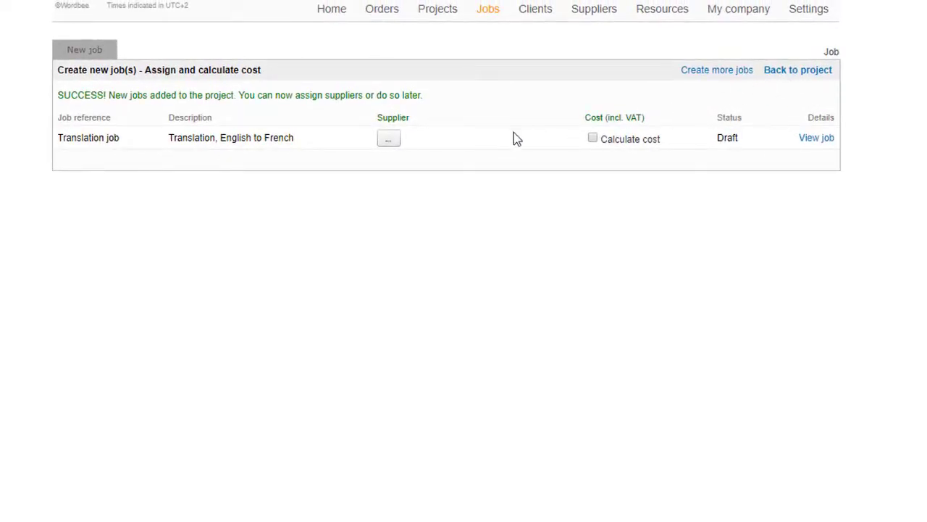
Assign the Translation job to Wordbee SA's Admin User at EUR 0.12 per word, with the cost calculated and viewable by the supplier
left_click(397, 145)
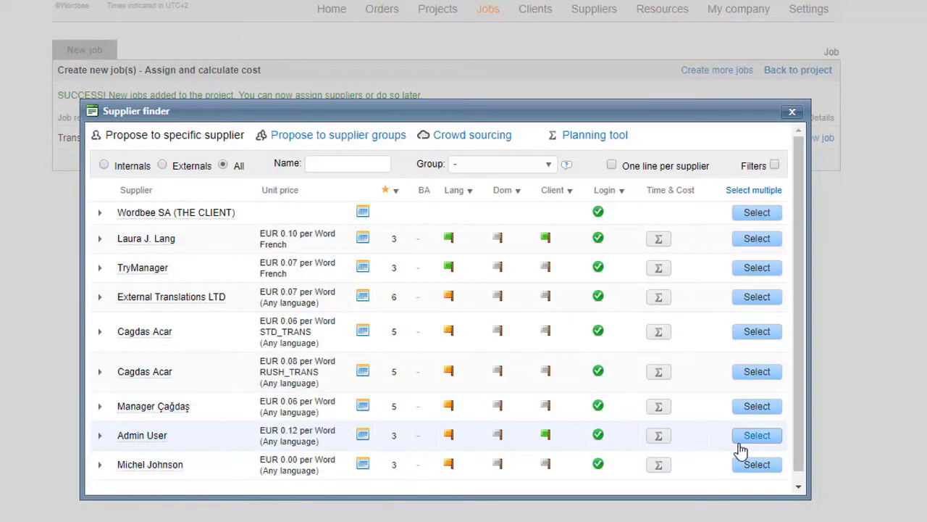
left_click(739, 442)
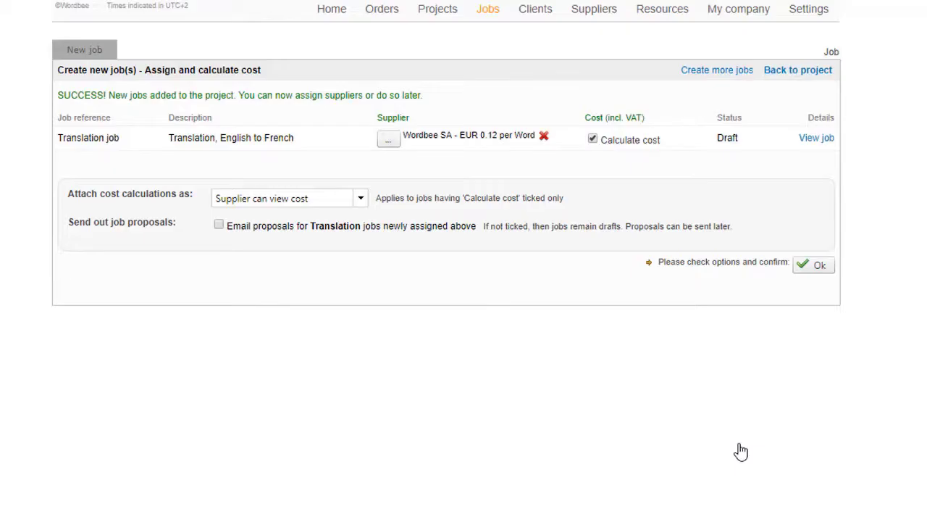
left_click(809, 268)
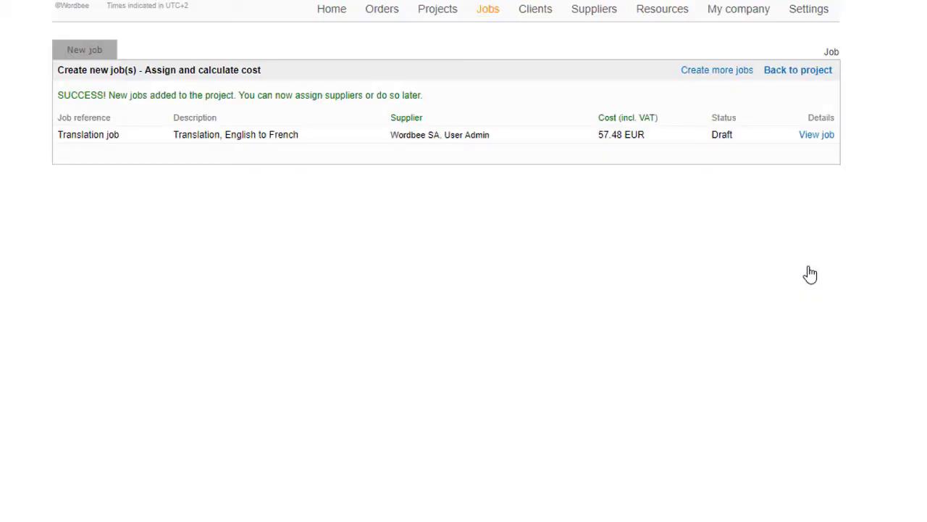
Examine the Translation job's details and its quote in the cost overview
left_click(817, 136)
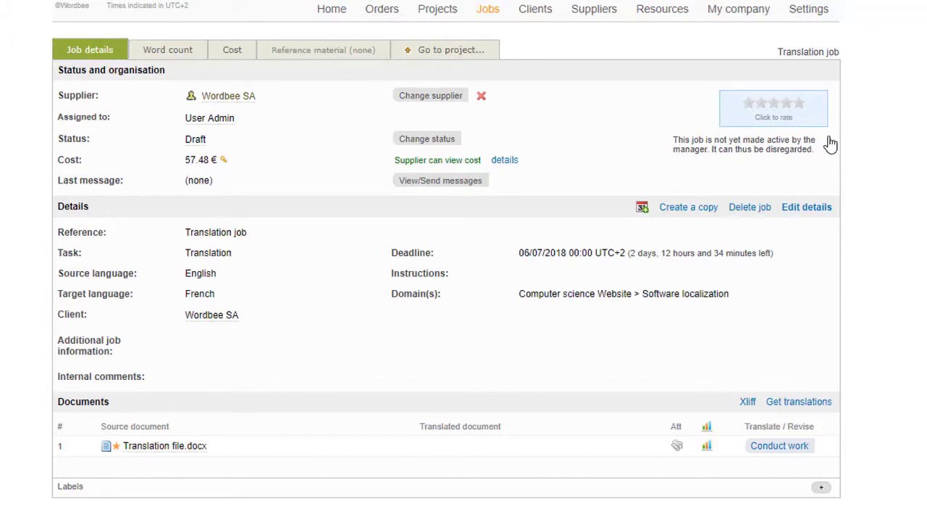
left_click(241, 54)
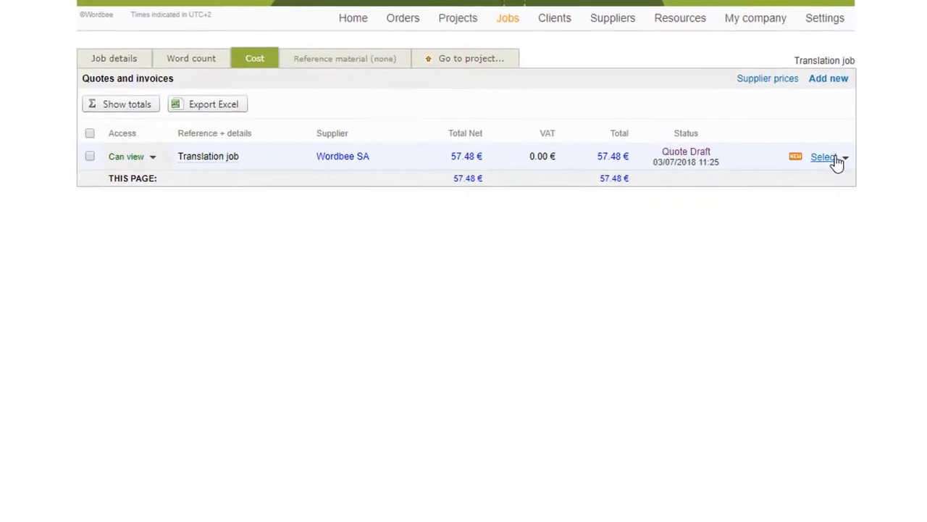
left_click(917, 201)
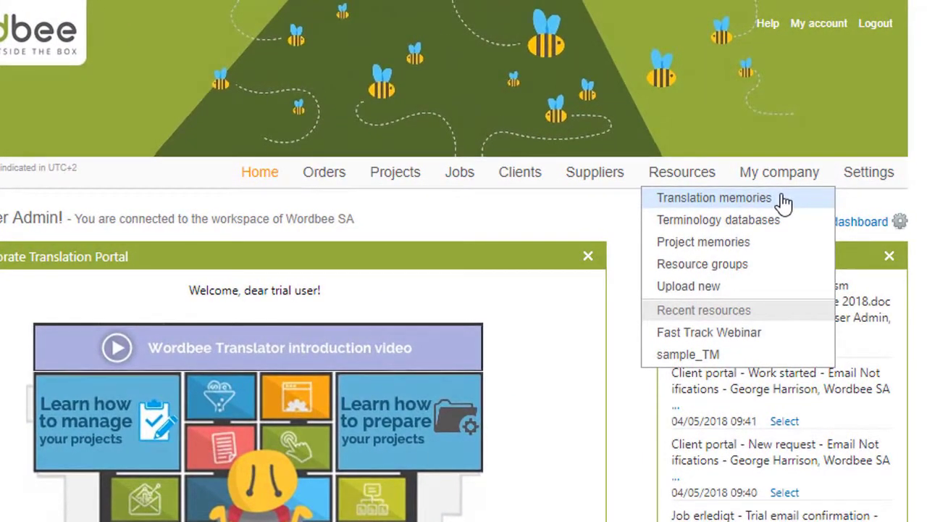
Import a new English-French translation memory in TMX format from Translation Project MT.zip, skipping doubles and using the import label Translation Project MT
left_click(785, 201)
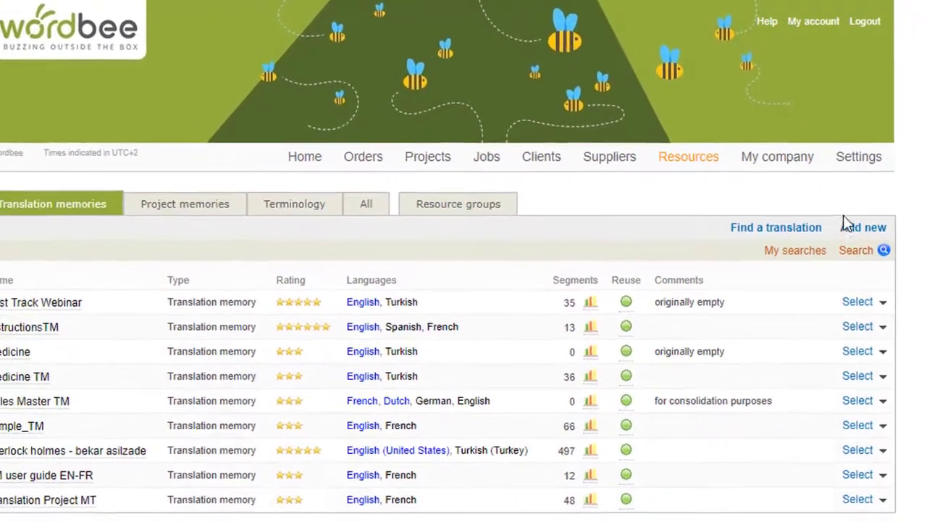
left_click(862, 226)
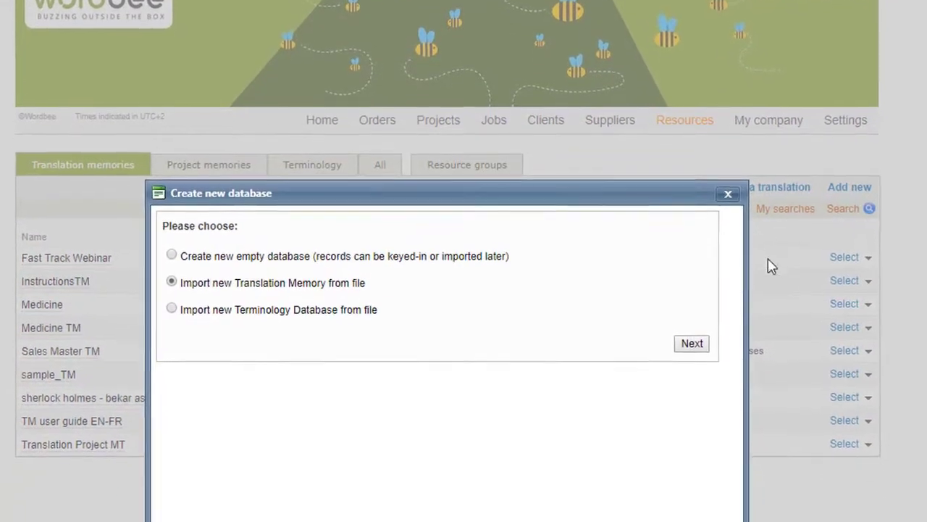
left_click(692, 340)
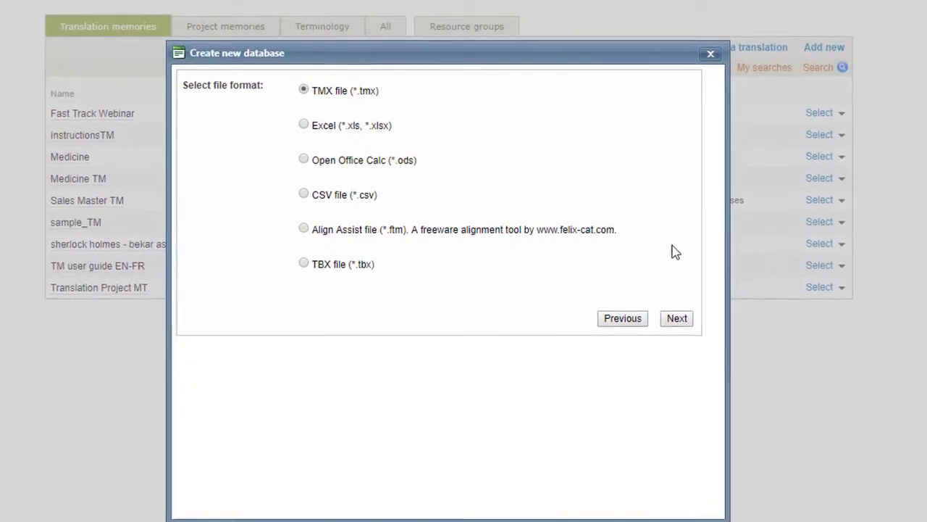
left_click(674, 312)
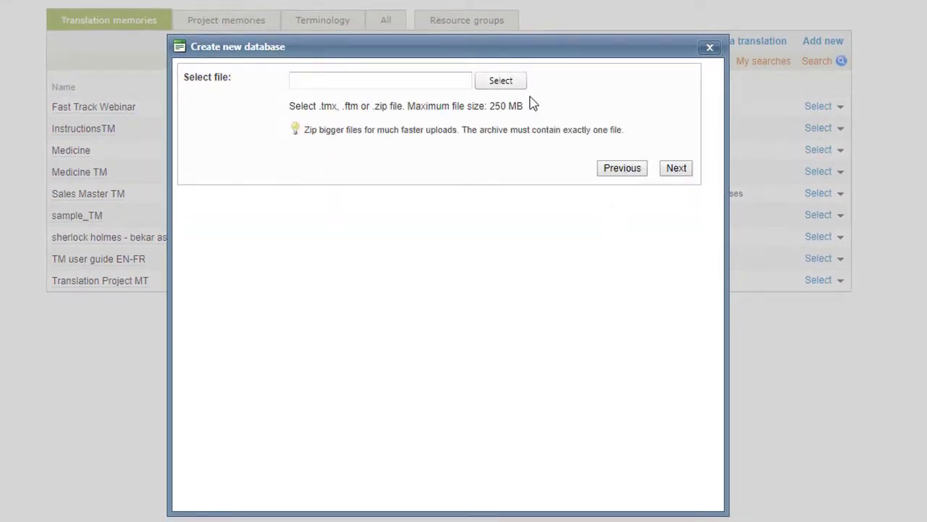
left_click(519, 82)
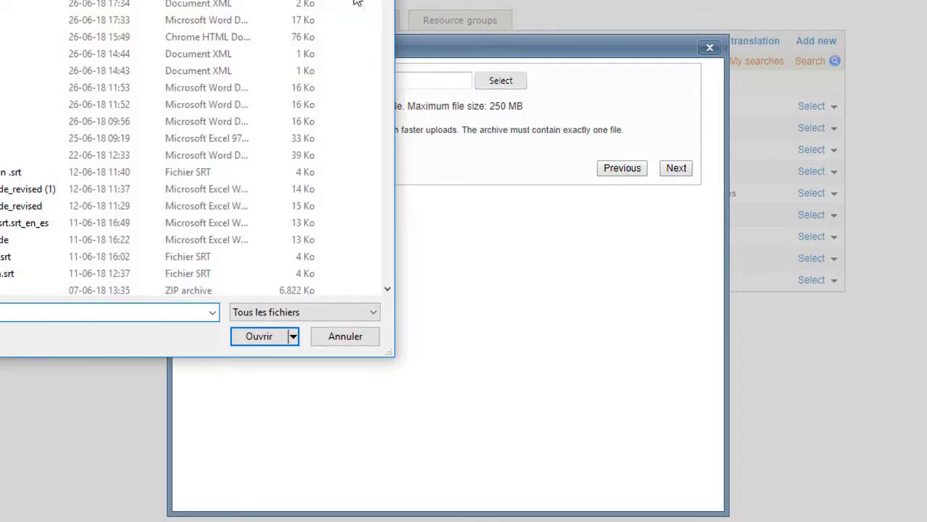
key("Return")
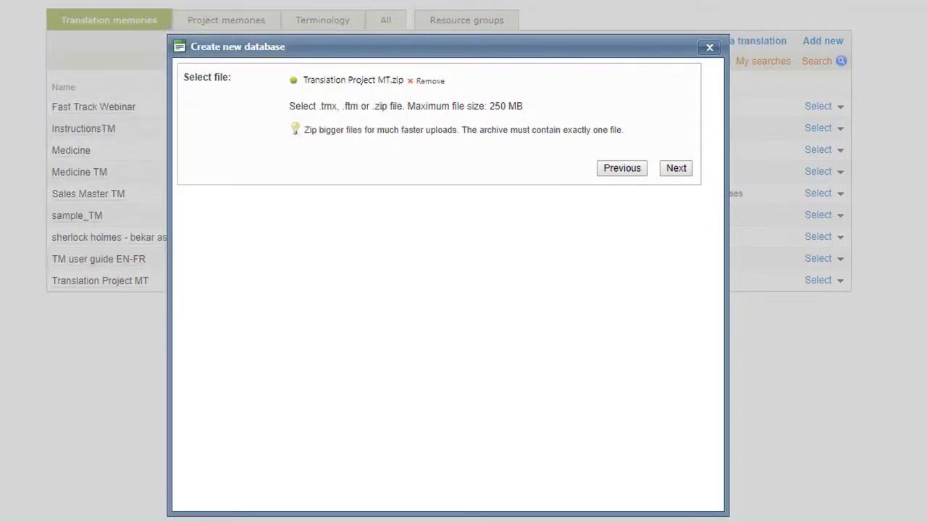
left_click(673, 168)
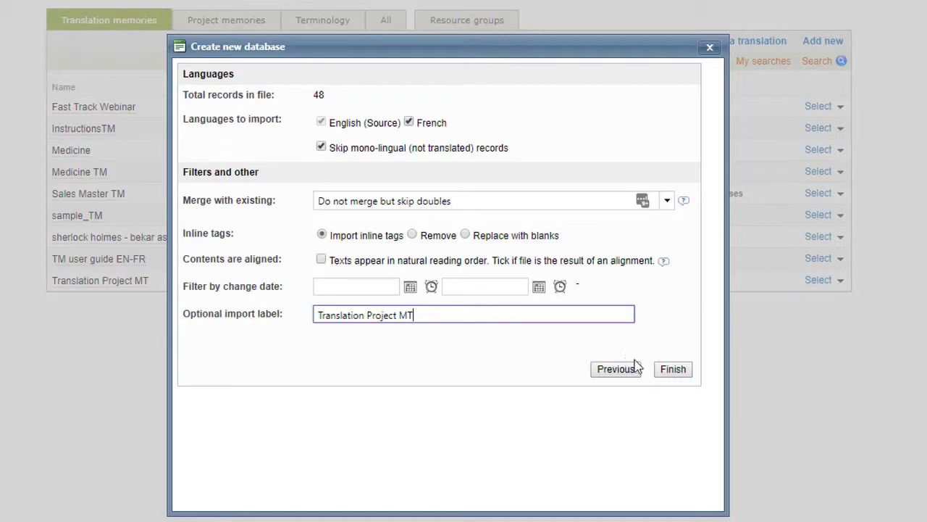
left_click(672, 370)
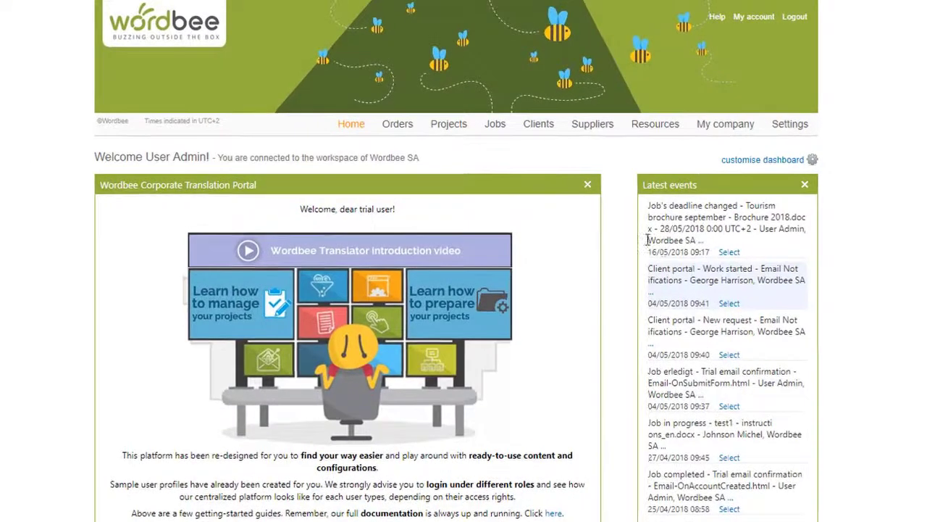
Add the Translation Project MT translation memory to the resources of New translation project
left_click(450, 137)
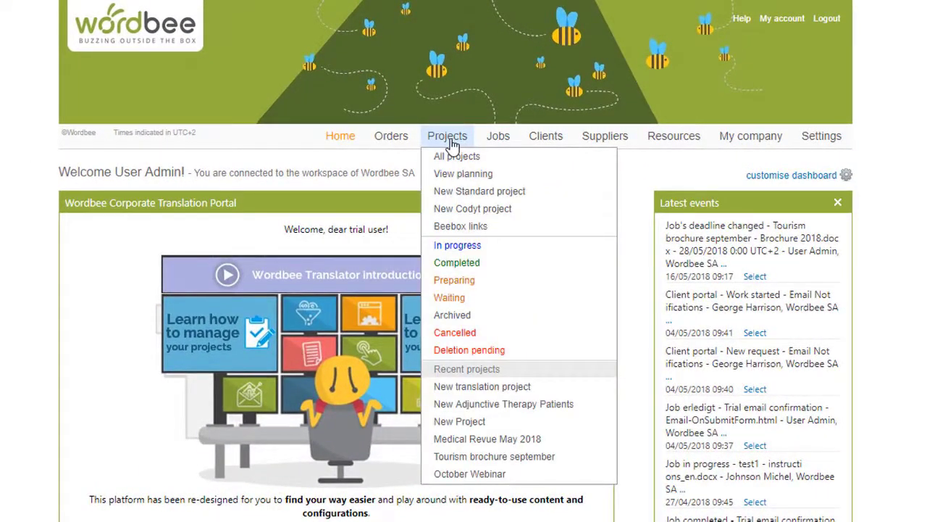
left_click(555, 388)
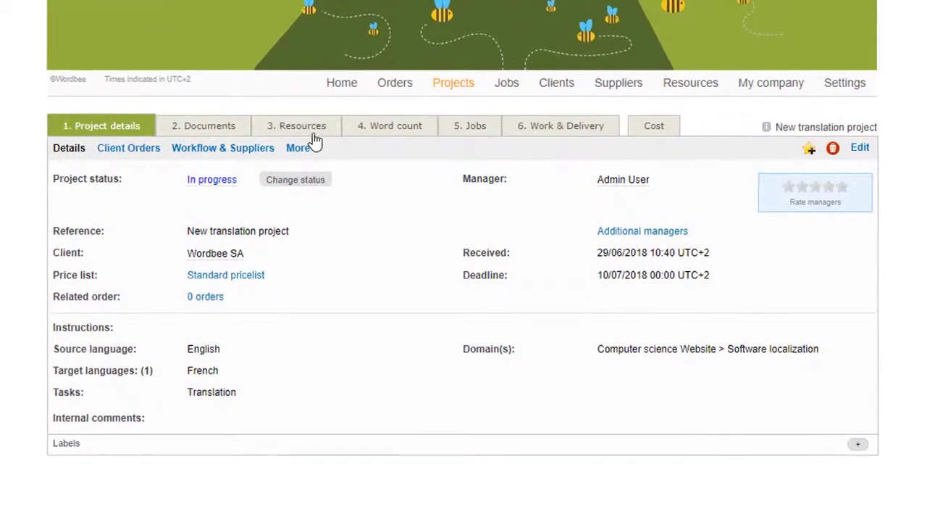
left_click(310, 112)
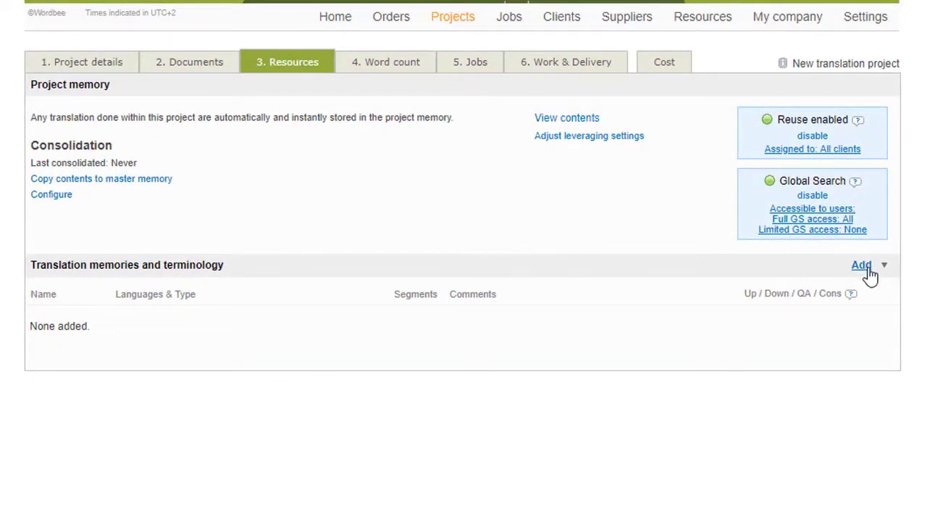
left_click(872, 271)
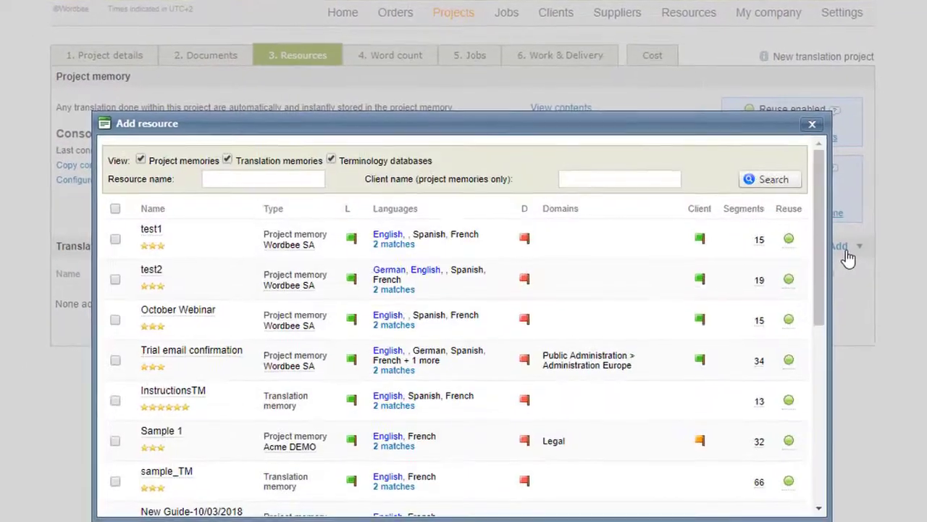
scroll(797, 281, "down", 2)
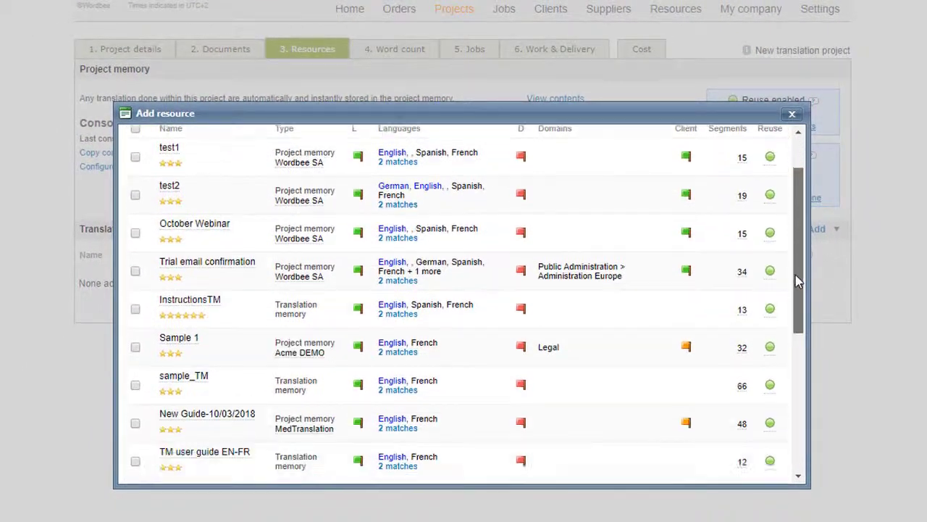
left_click_drag(796, 281, 800, 418)
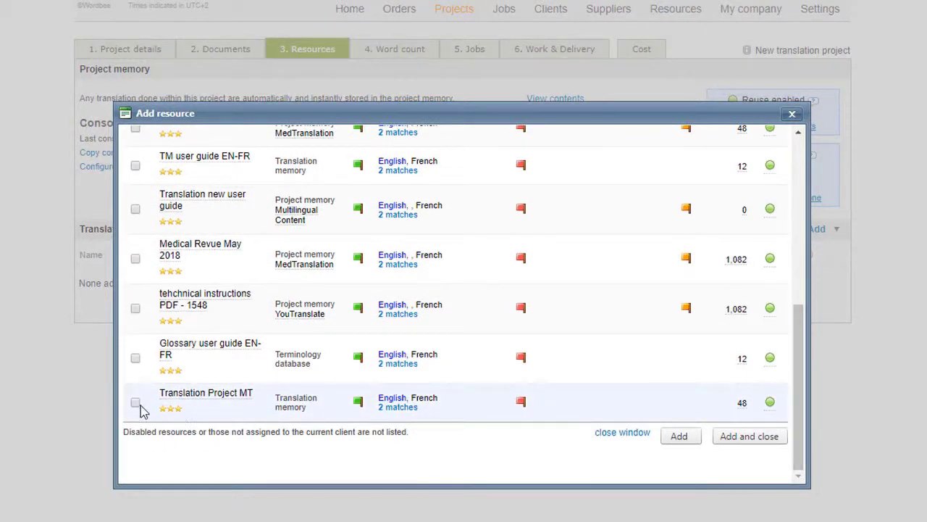
left_click(725, 439)
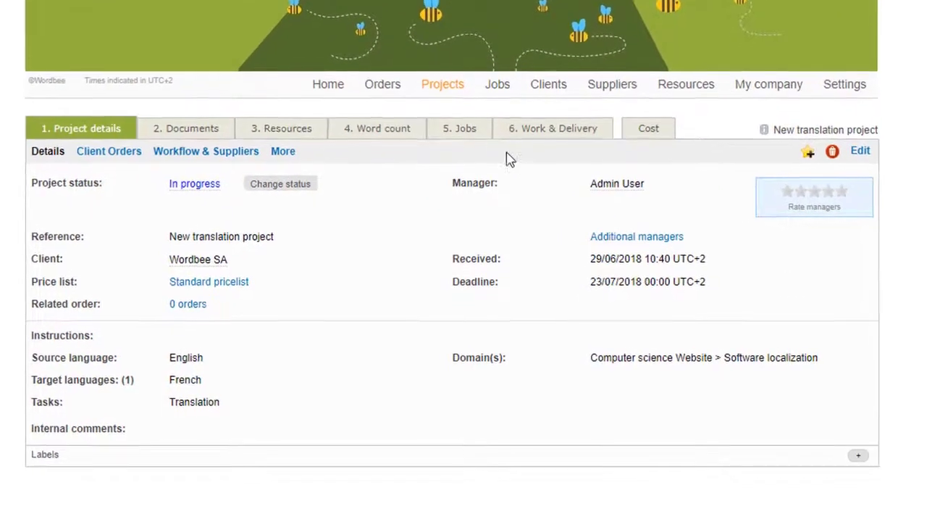
Open Translation file.docx from the job New translation project/9 in the translation editor
left_click(456, 151)
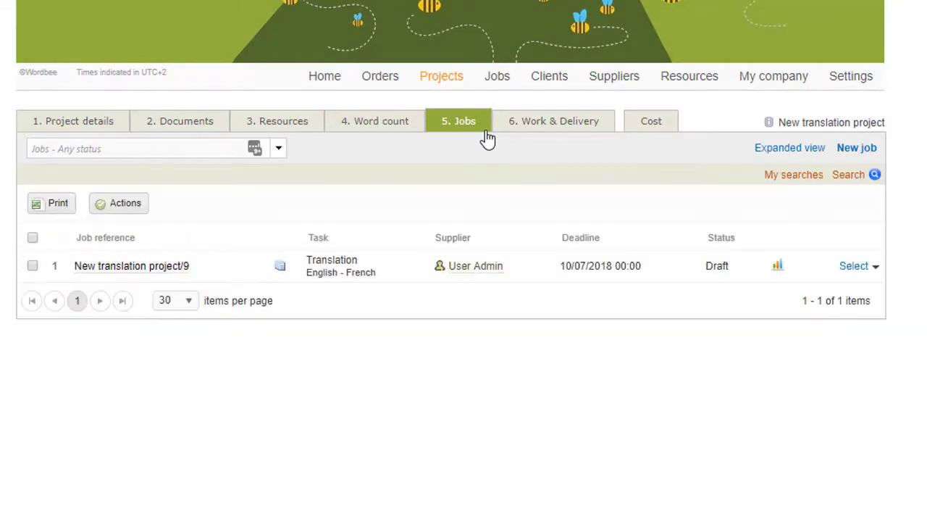
left_click(854, 265)
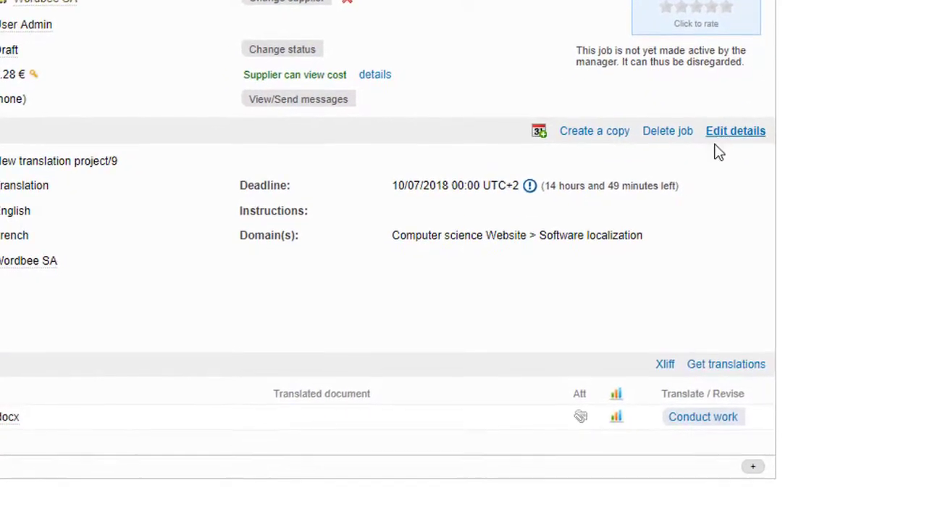
left_click(722, 426)
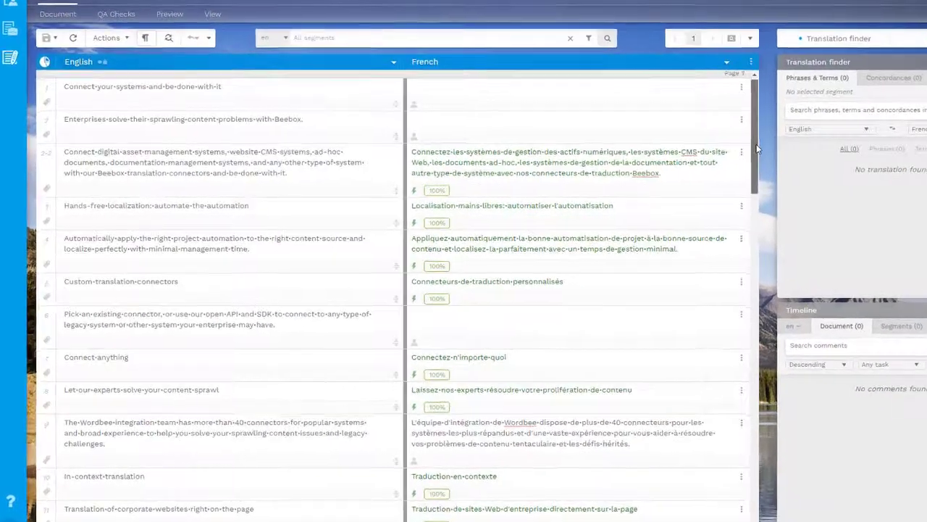
Fill the empty French translation of segment 15 with the 97% phrase match from Translation Project MT
left_click_drag(689, 163, 688, 187)
left_click_drag(876, 184, 884, 237)
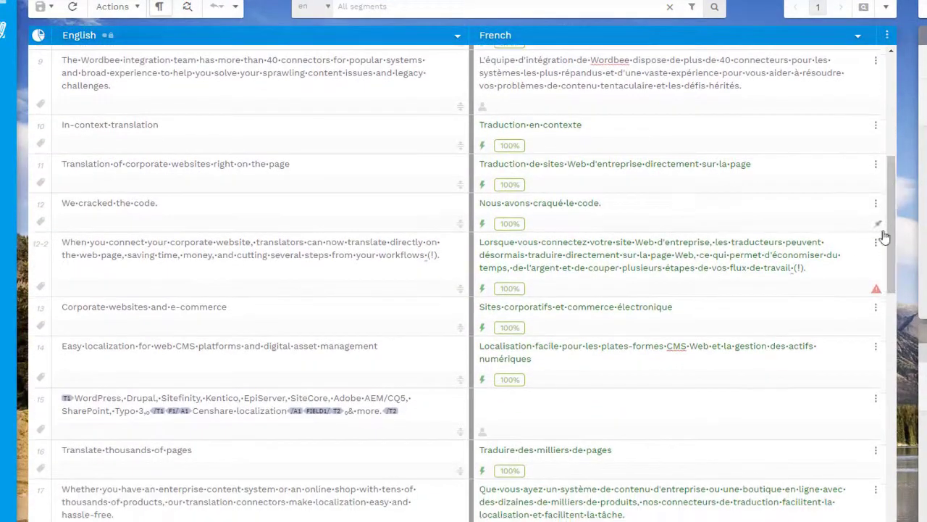
left_click(567, 410)
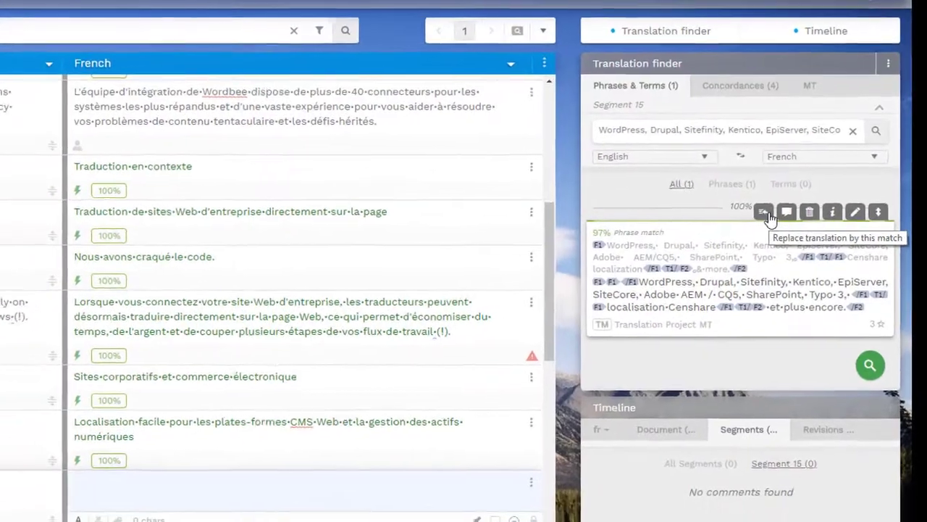
left_click(766, 213)
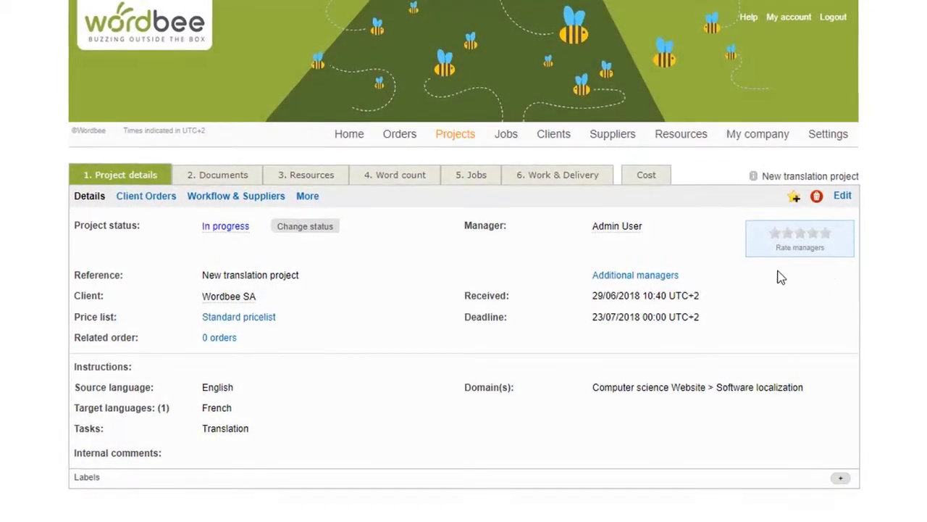
Create the French deliverable of Translation file.docx from the translated segments
left_click(579, 179)
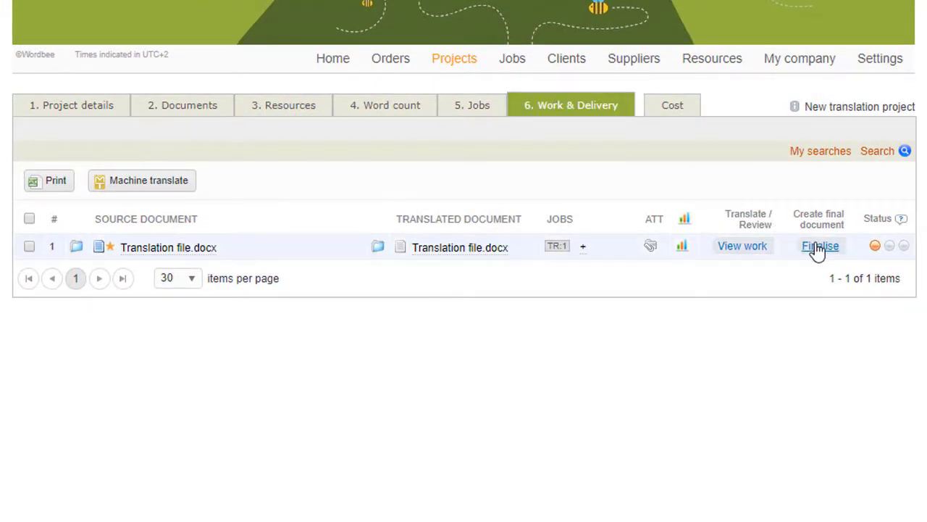
left_click(817, 248)
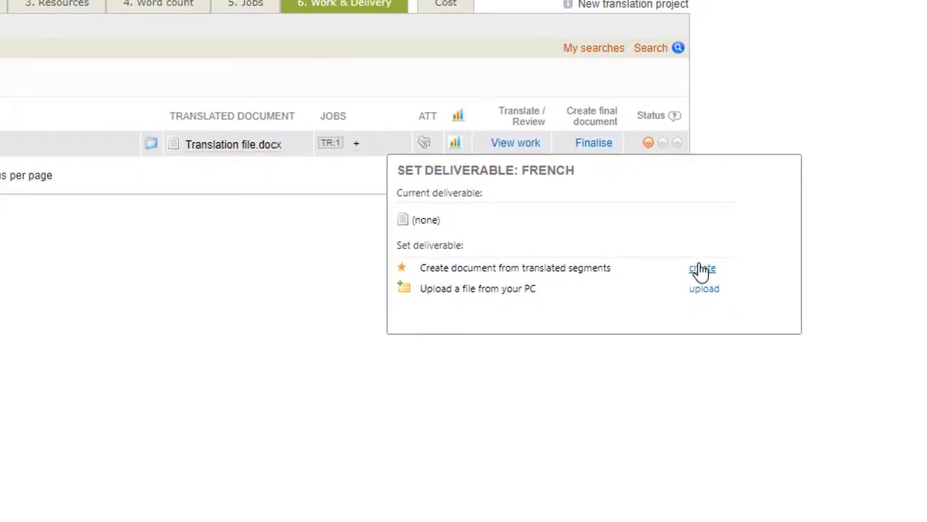
left_click(701, 269)
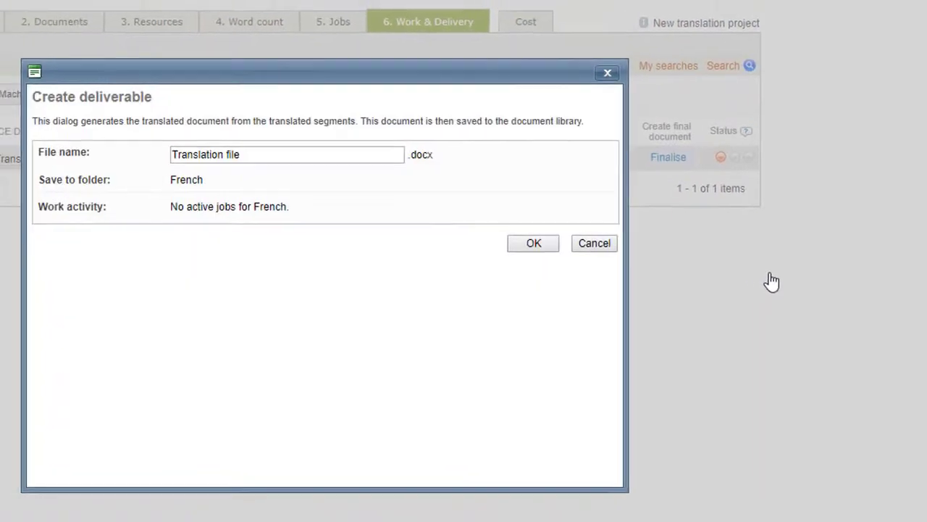